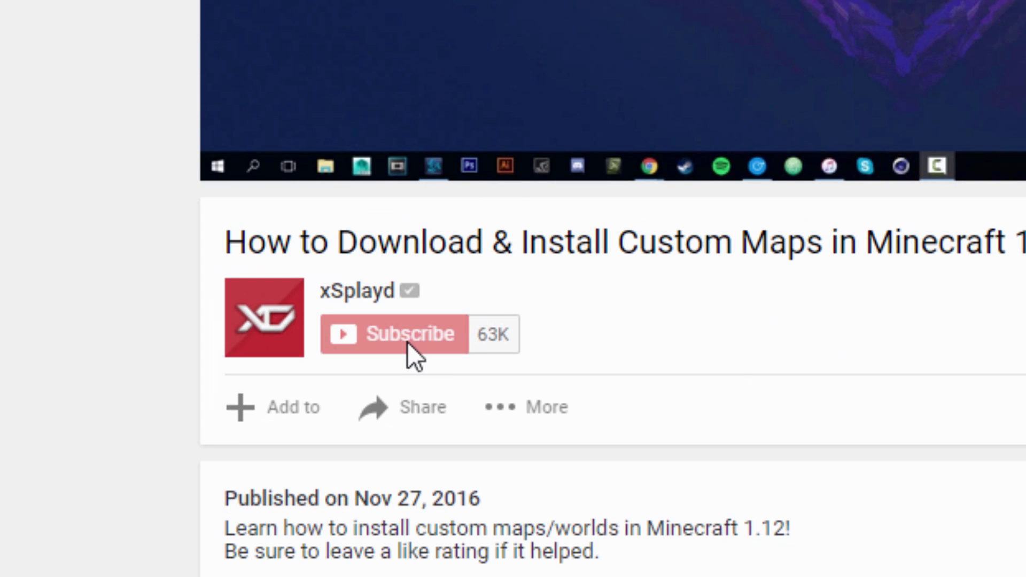
- Subscribe to the video's channel and save the 'all notifications' bell setting for it
{"action": "left_click", "coordinate": [408, 343]}
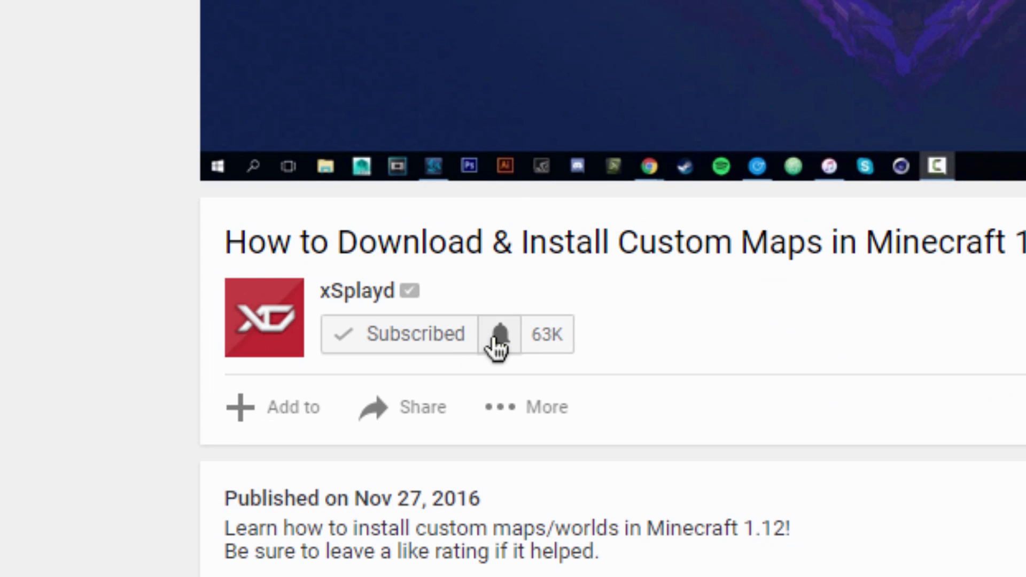
{"action": "left_click", "coordinate": [492, 334]}
{"action": "left_click", "coordinate": [288, 246]}
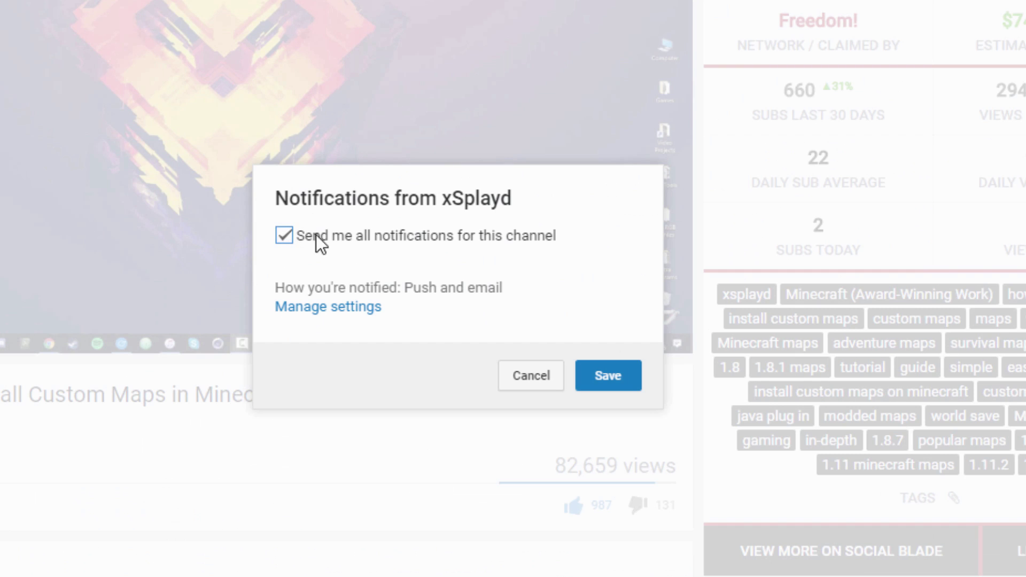
{"action": "left_click", "coordinate": [614, 384]}
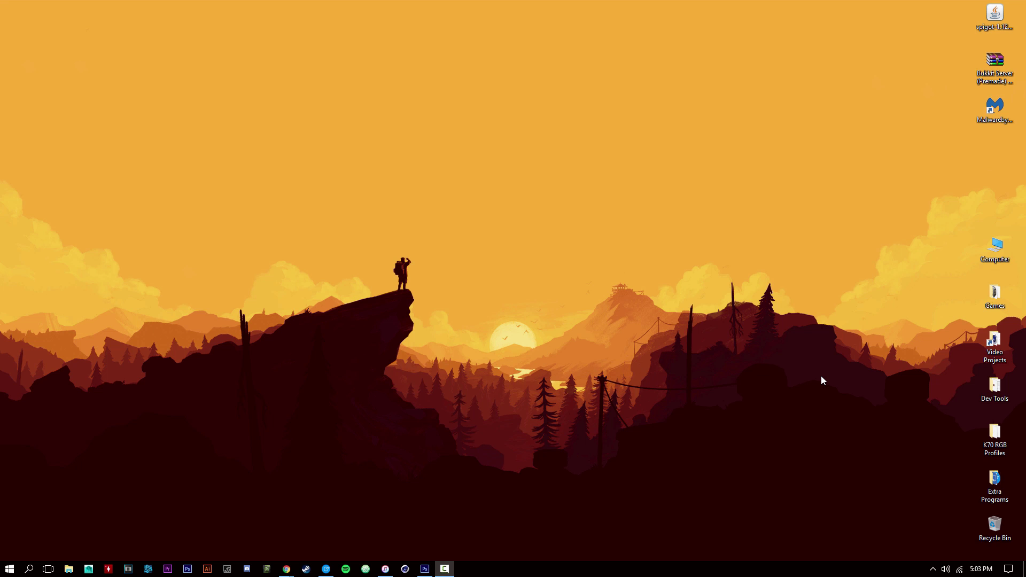
- Bring up the Java Sites document and visit its java.com Java download link, then close it
{"action": "mouse_move", "coordinate": [287, 568]}
{"action": "left_click", "coordinate": [341, 540]}
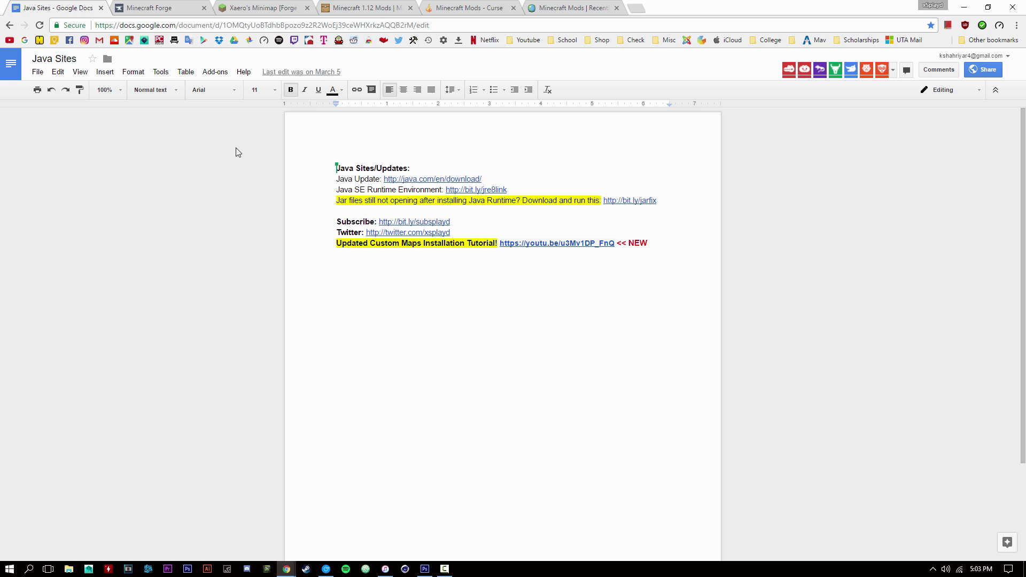
{"action": "left_click", "coordinate": [413, 178]}
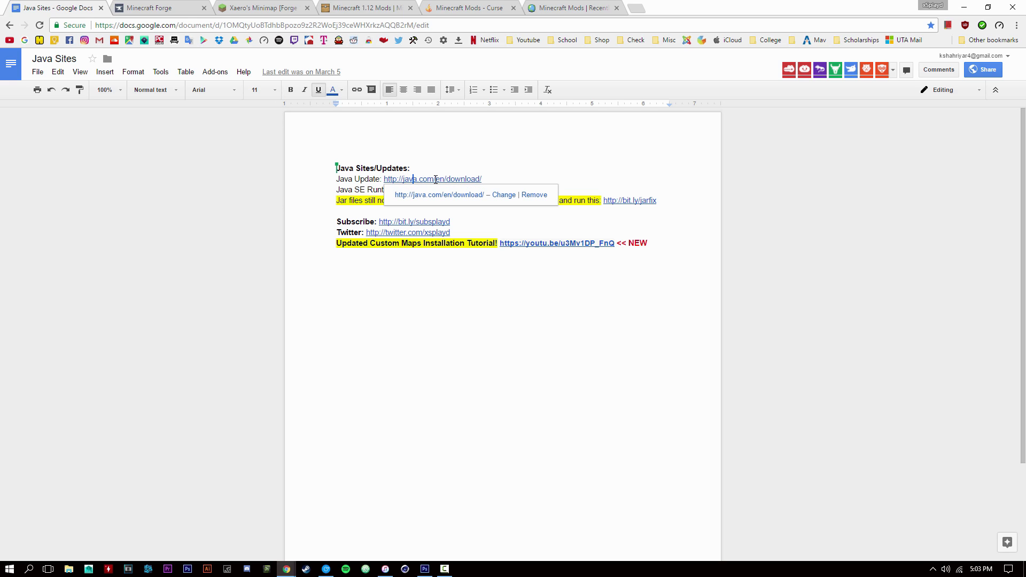
{"action": "left_click", "coordinate": [451, 195]}
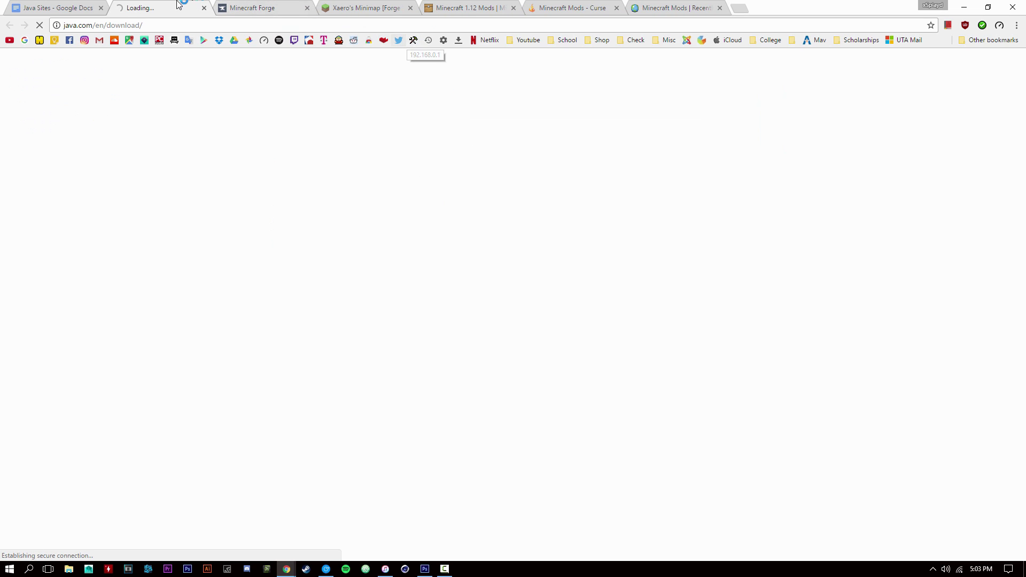
{"action": "key", "text": "ctrl+w"}
{"action": "left_click", "coordinate": [318, 232]}
- Visit the Java SE Runtime Environment jre8 link, accept the Oracle license, then close the page
{"action": "left_click", "coordinate": [373, 248]}
{"action": "left_click", "coordinate": [471, 244]}
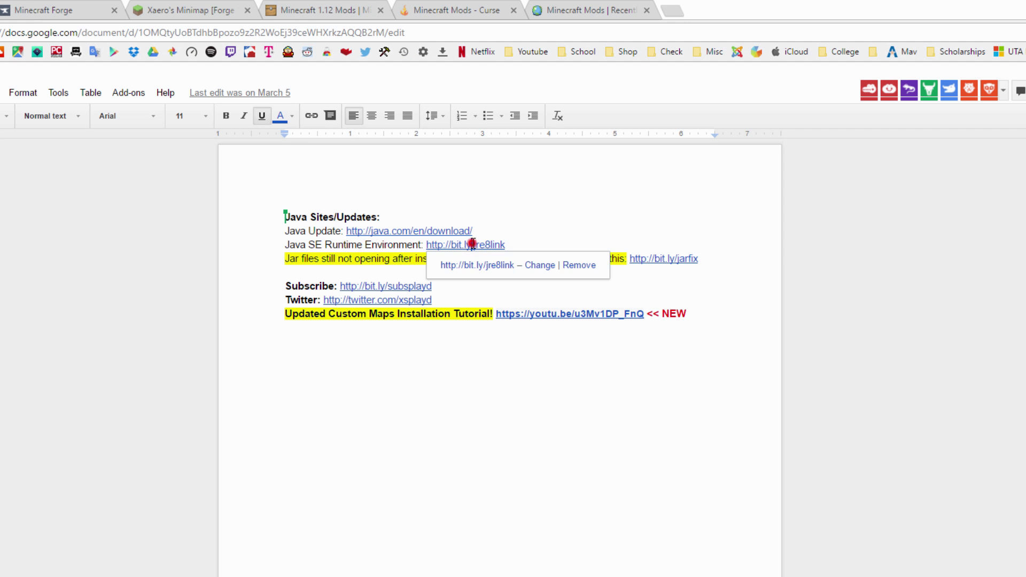
{"action": "left_click", "coordinate": [485, 267]}
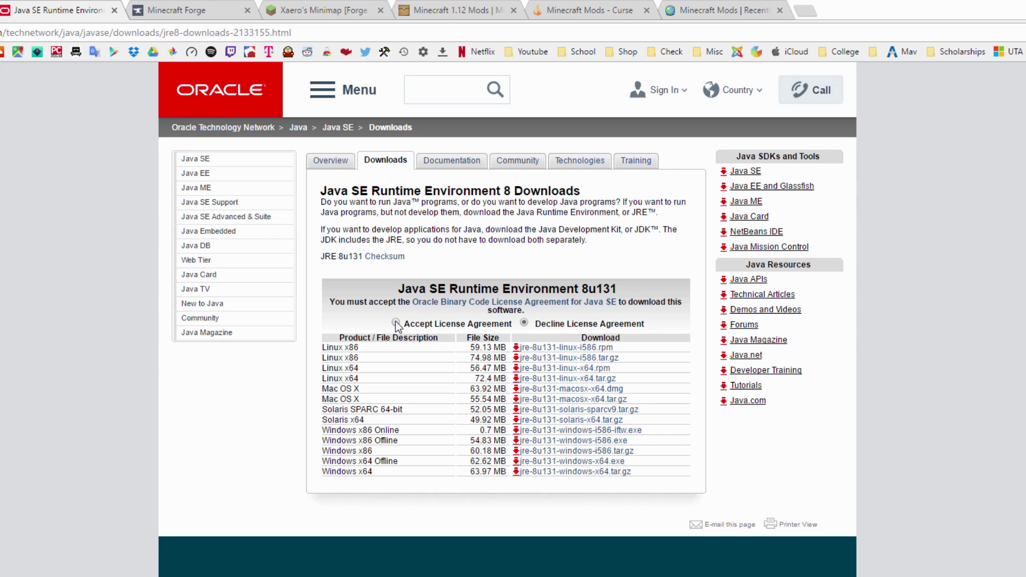
{"action": "left_click", "coordinate": [396, 321]}
{"action": "key", "text": "ctrl+w"}
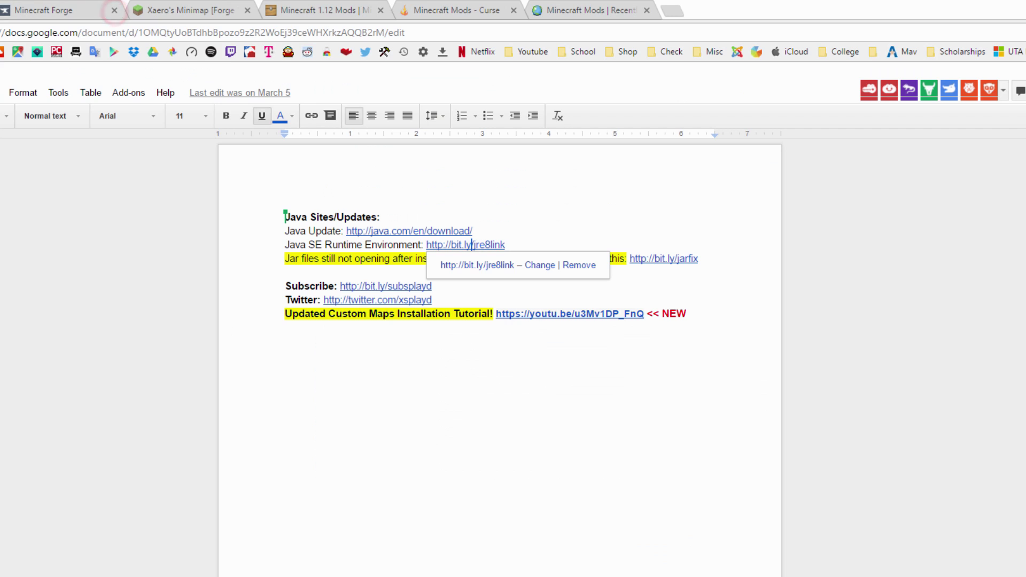
{"action": "left_click", "coordinate": [319, 259]}
- Open the Jarfix download page from its link, look it over, then close it
{"action": "left_click", "coordinate": [650, 258]}
{"action": "left_click", "coordinate": [644, 277]}
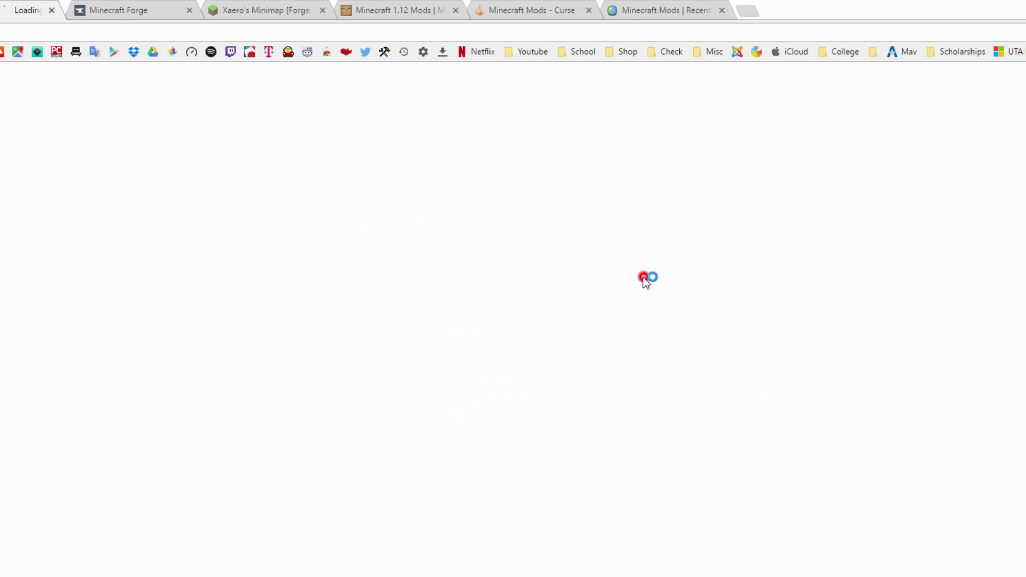
{"action": "key", "text": "ctrl+shift+Tab"}
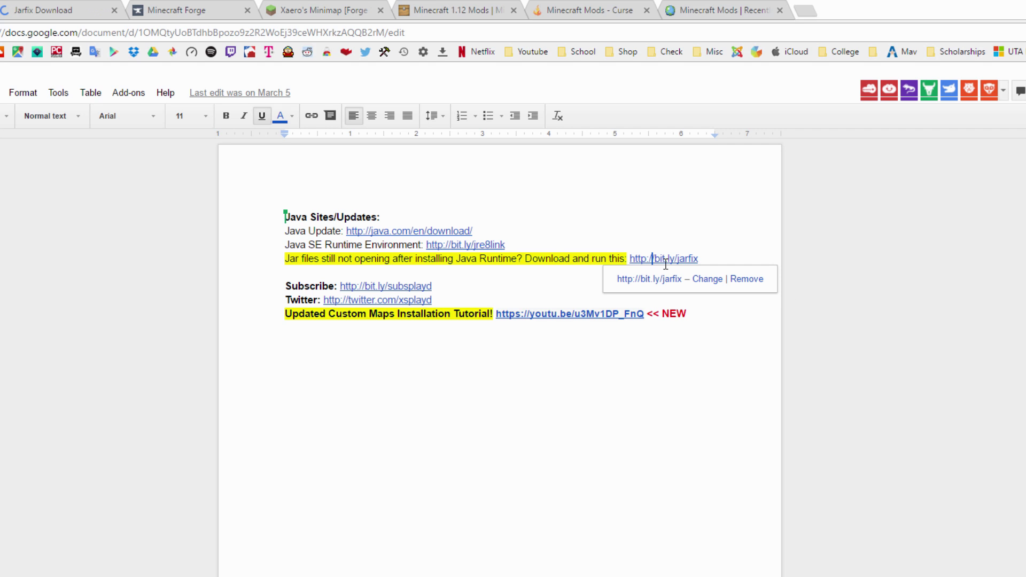
{"action": "key", "text": "ctrl+Tab"}
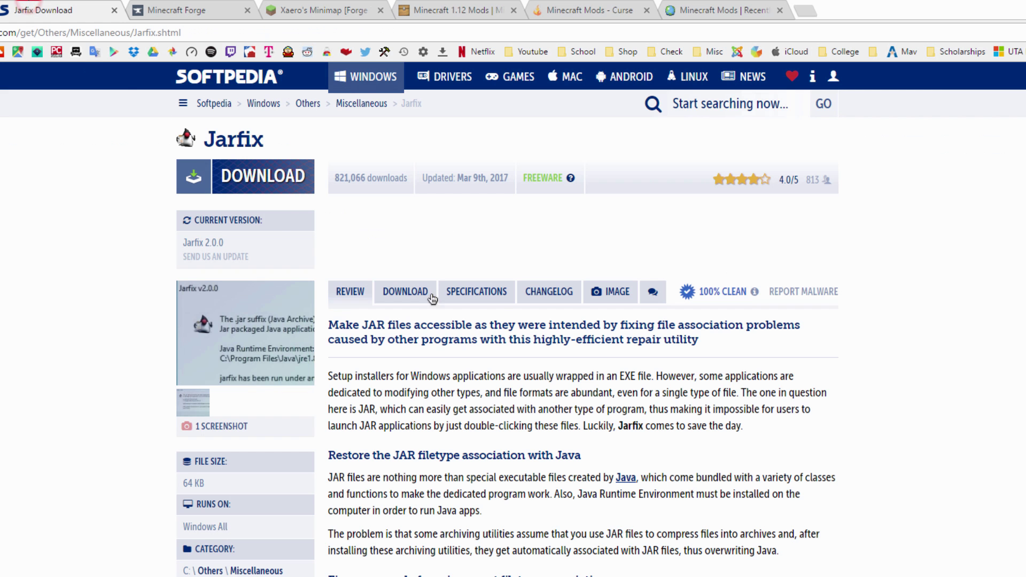
{"action": "scroll", "coordinate": [566, 348], "scroll_direction": "down", "scroll_amount": 7}
{"action": "scroll", "coordinate": [474, 309], "scroll_direction": "up", "scroll_amount": 7}
{"action": "key", "text": "ctrl+shift+Tab"}
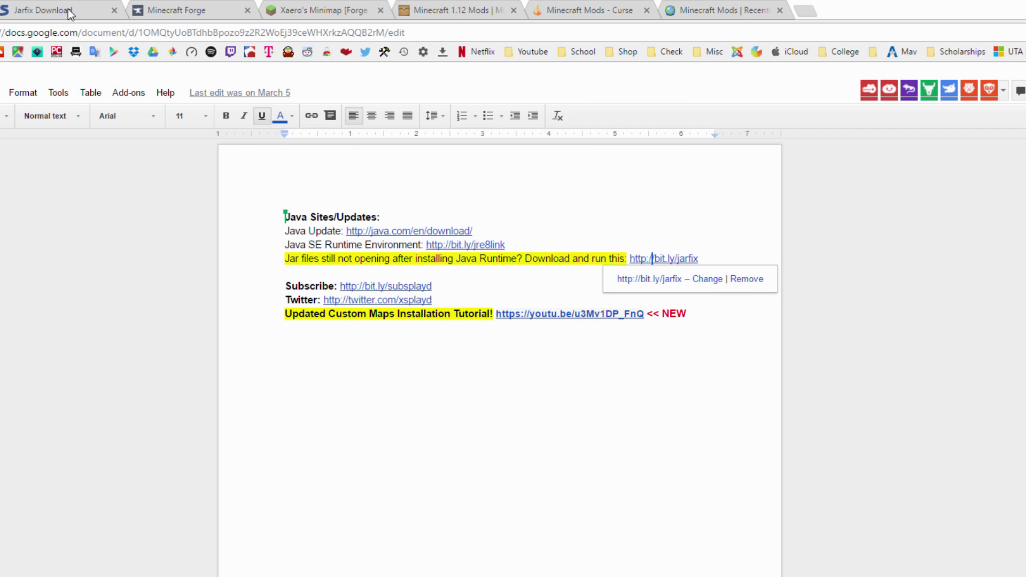
{"action": "left_click", "coordinate": [114, 10]}
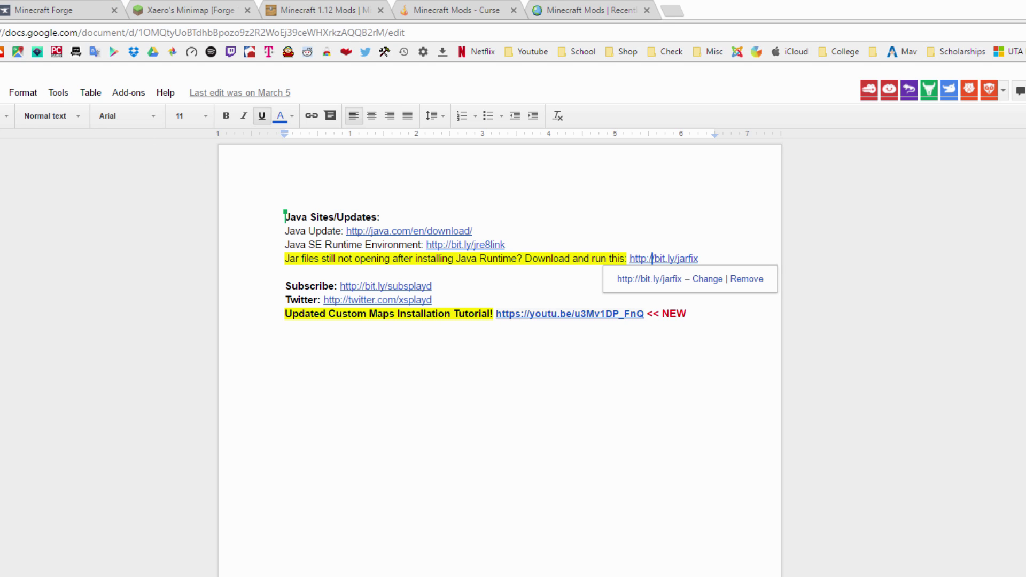
{"action": "left_click", "coordinate": [53, 10]}
- Scroll through the MC 1.12 Forge All Versions table, noting 14.21.0.2373 as the latest
{"action": "left_click", "coordinate": [183, 32]}
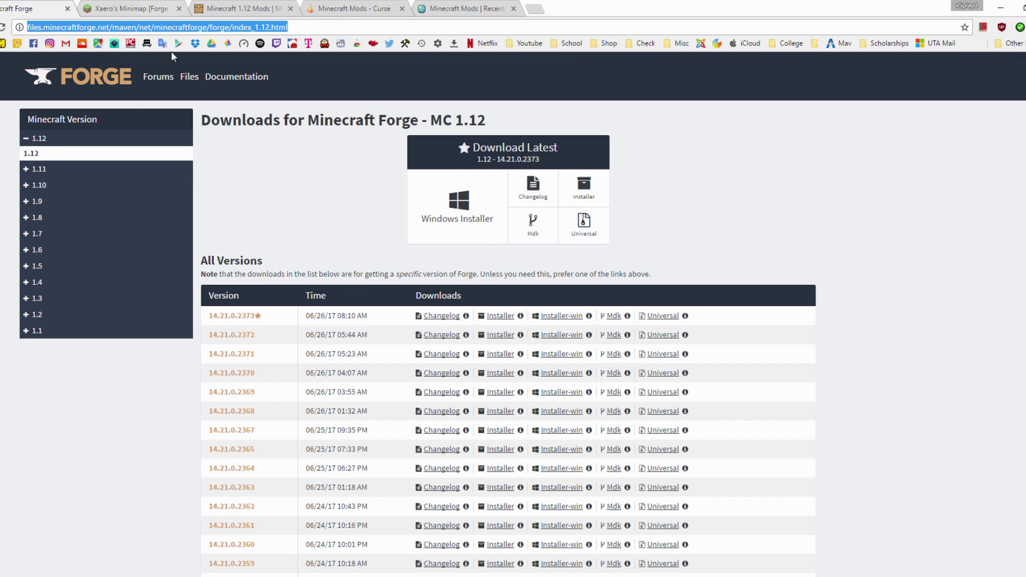
{"action": "left_click", "coordinate": [343, 179]}
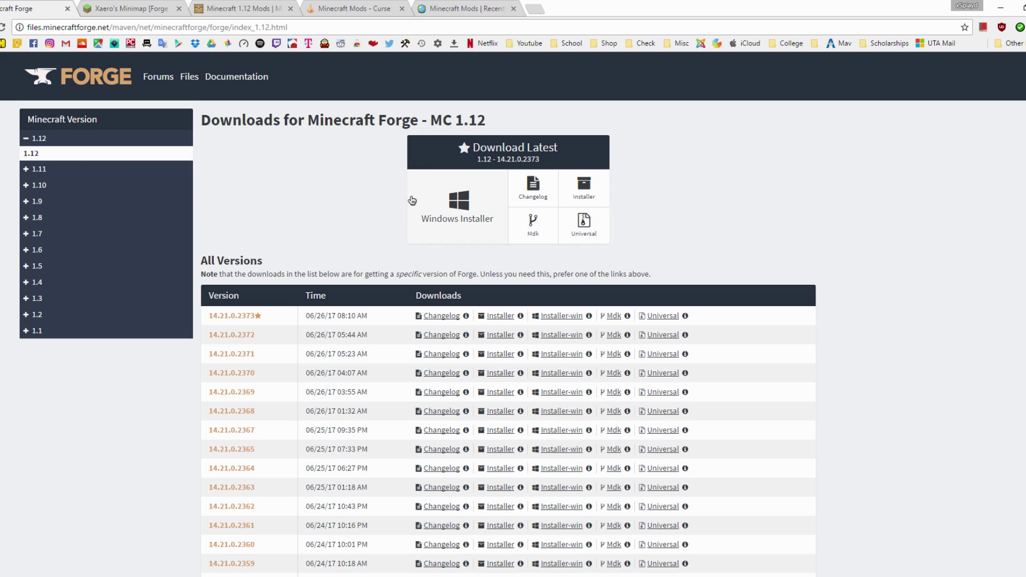
{"action": "scroll", "coordinate": [318, 255], "scroll_direction": "down", "scroll_amount": 2}
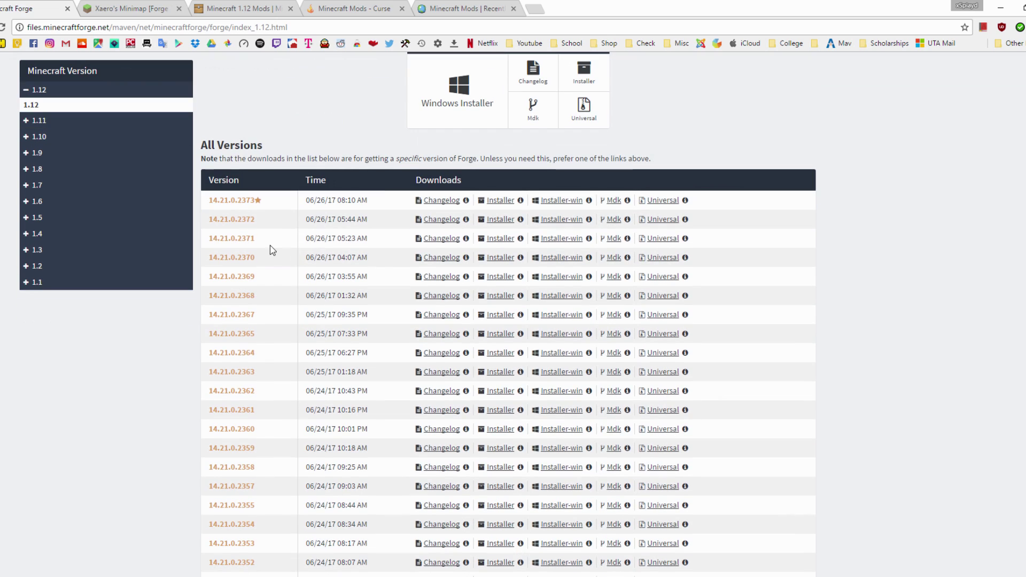
{"action": "double_click", "coordinate": [234, 181]}
{"action": "left_click", "coordinate": [233, 180]}
{"action": "scroll", "coordinate": [234, 200], "scroll_direction": "up", "scroll_amount": 2}
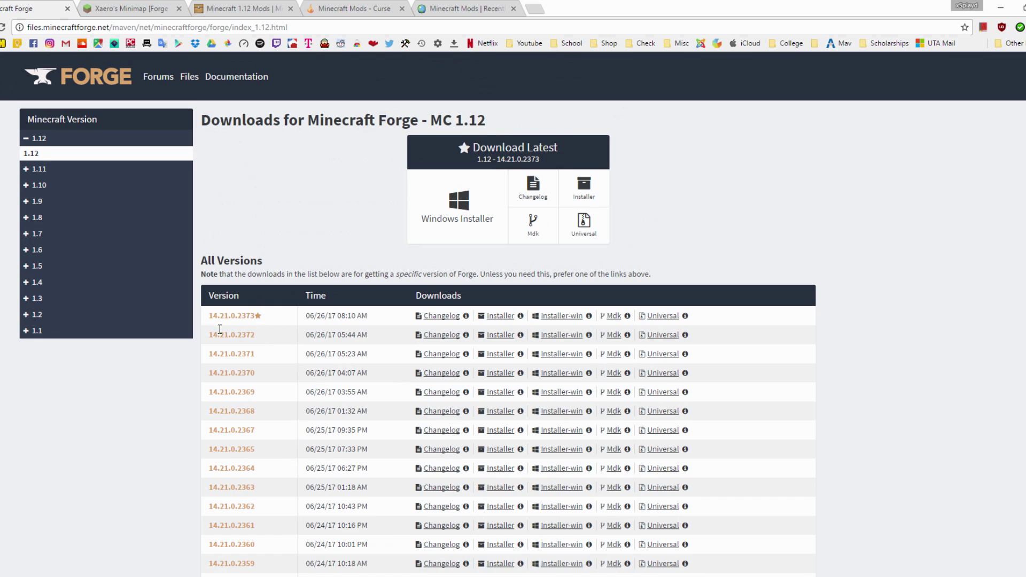
{"action": "scroll", "coordinate": [278, 292], "scroll_direction": "down", "scroll_amount": 2}
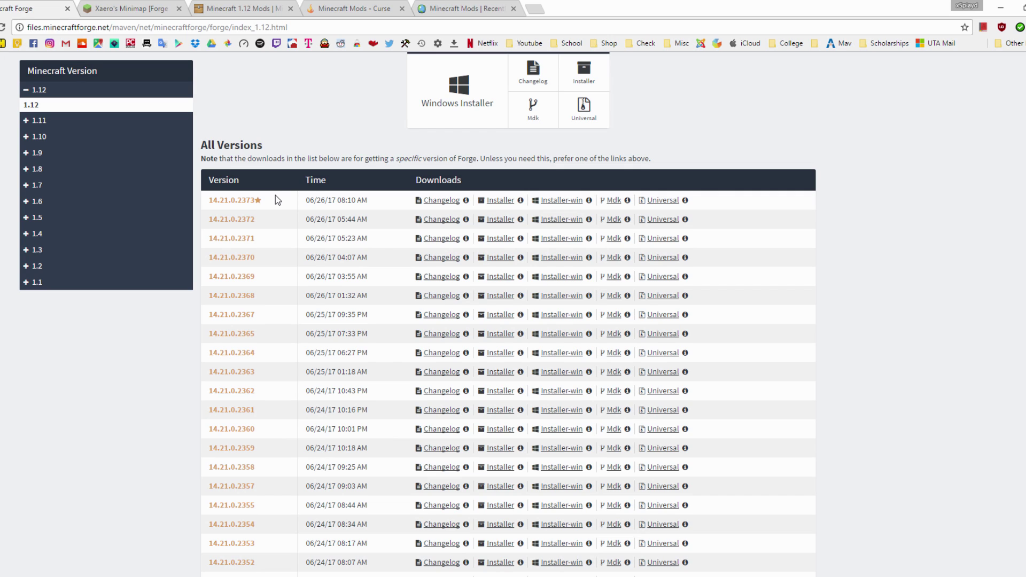
{"action": "scroll", "coordinate": [291, 214], "scroll_direction": "up", "scroll_amount": 2}
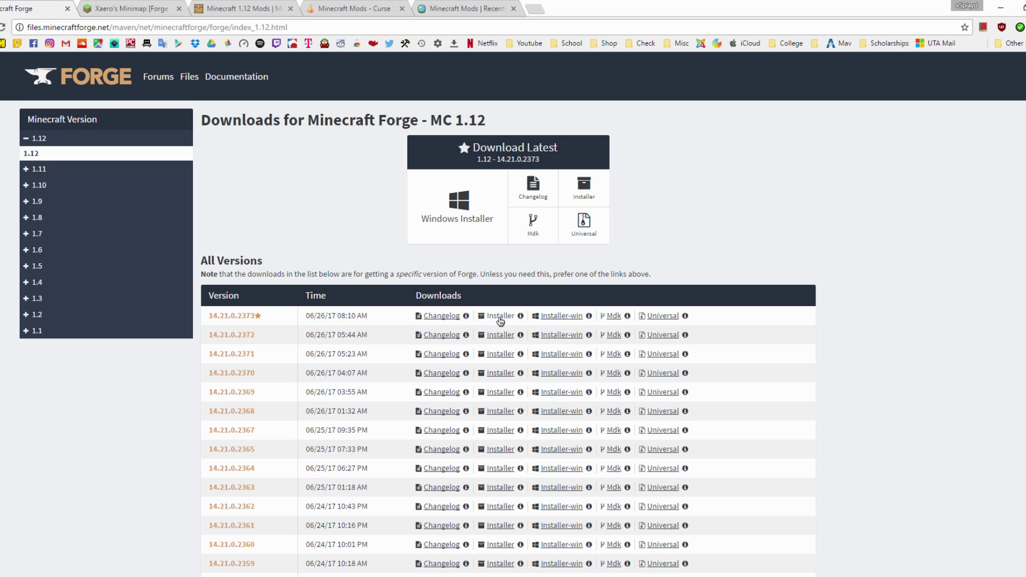
- Download and save the Forge 14.21.0.2373 installer jar
{"action": "mouse_move", "coordinate": [521, 317]}
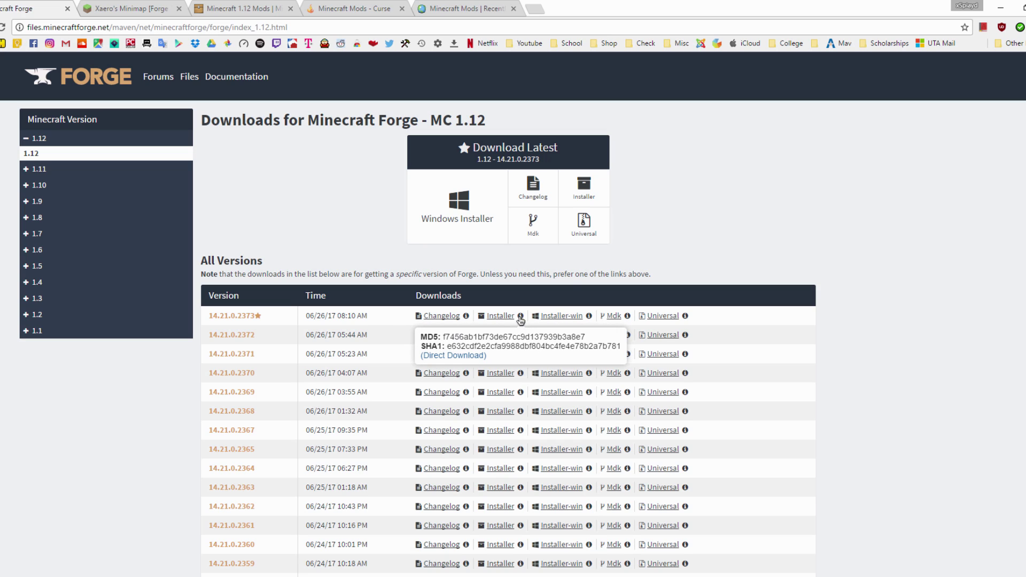
{"action": "left_click", "coordinate": [469, 356]}
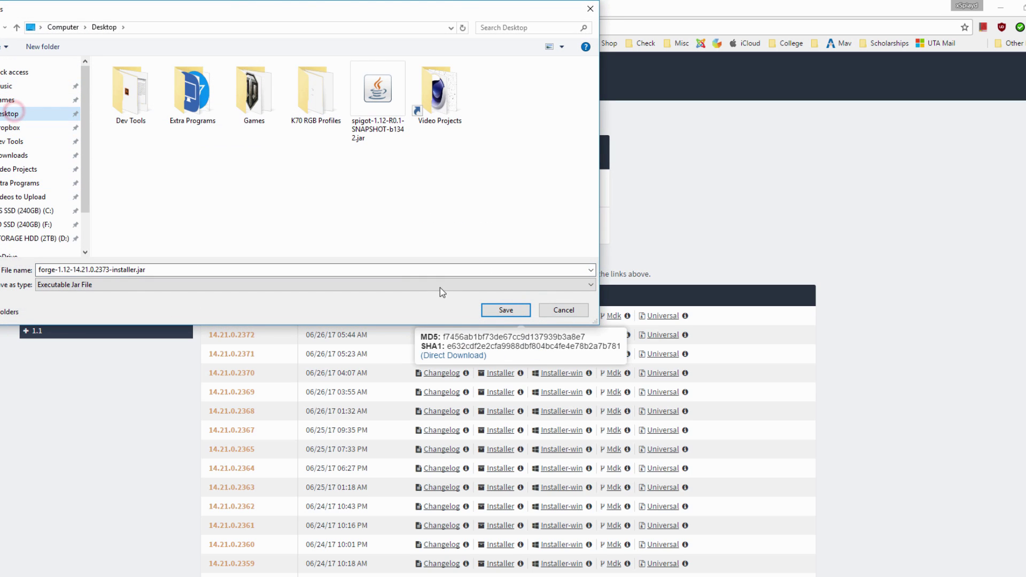
{"action": "left_click", "coordinate": [492, 310]}
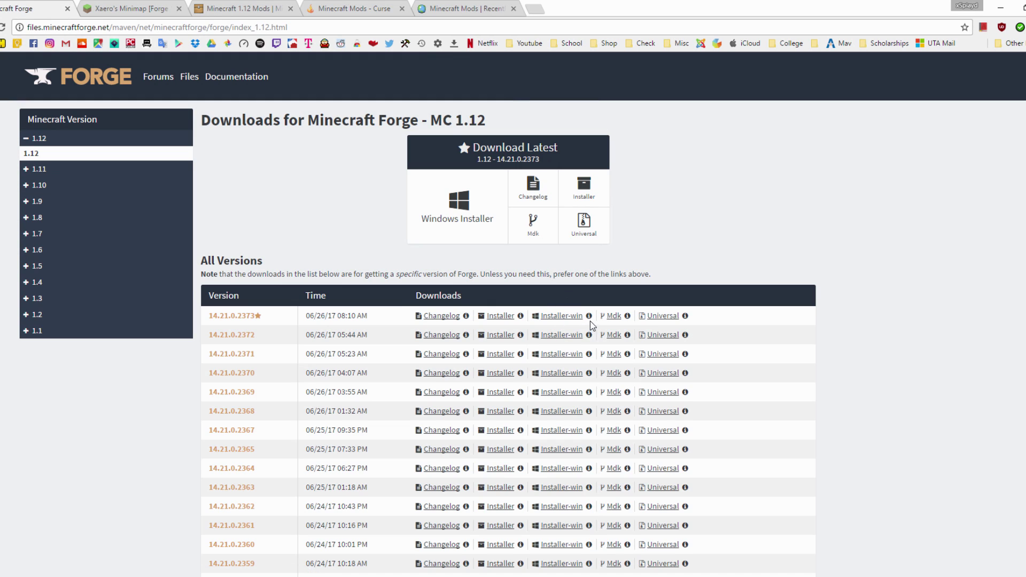
- Save the Forge 14.21.0.2373 Windows installer exe to the Desktop and select it there
{"action": "mouse_move", "coordinate": [590, 320]}
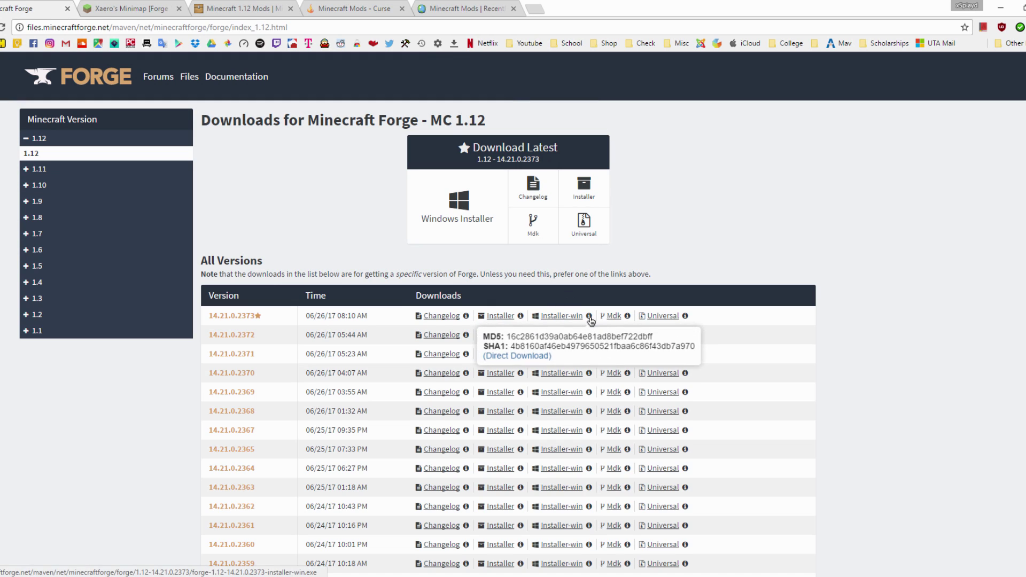
{"action": "left_click", "coordinate": [538, 357]}
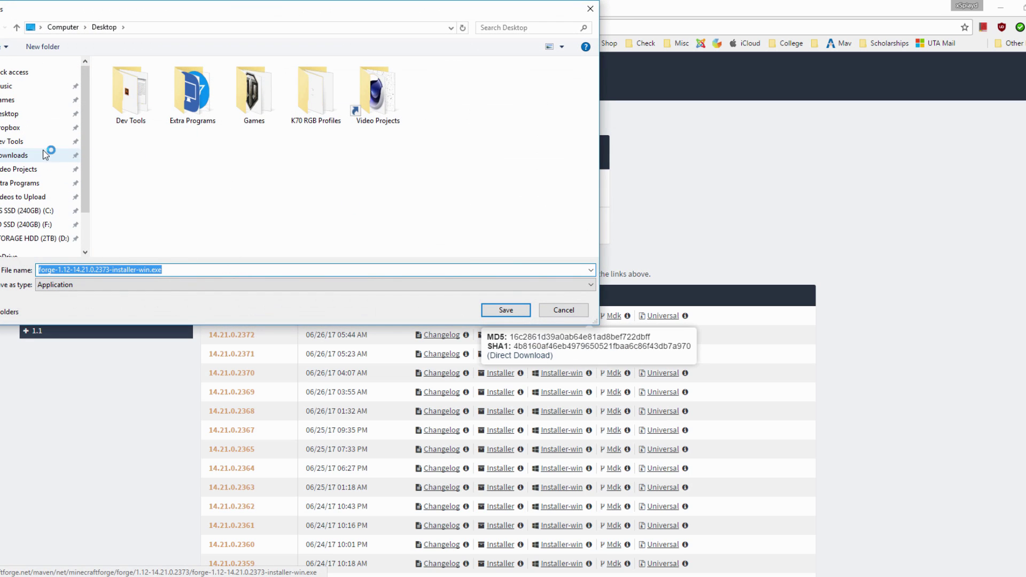
{"action": "left_click", "coordinate": [8, 113]}
{"action": "left_click", "coordinate": [505, 310]}
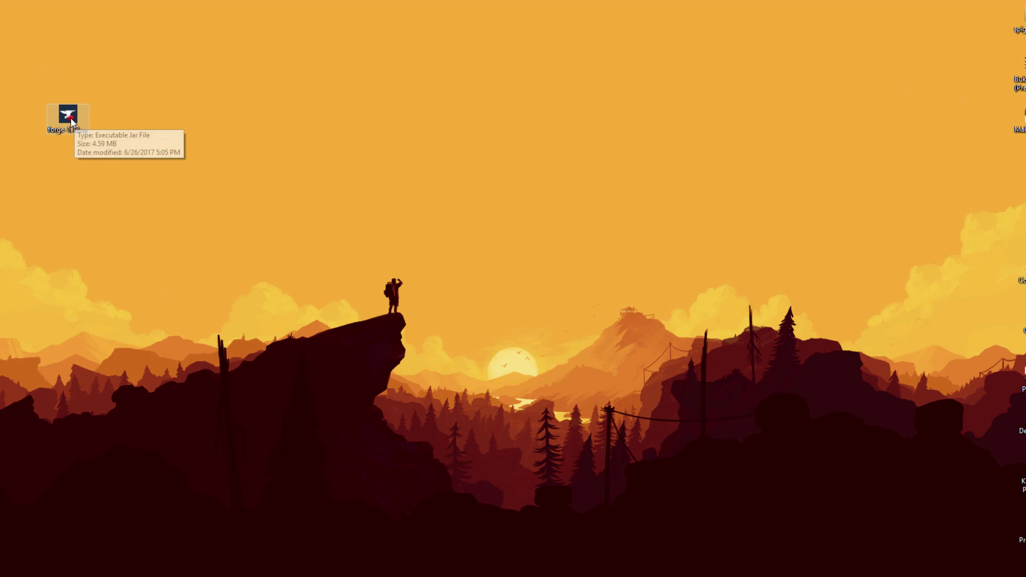
{"action": "left_click", "coordinate": [71, 122]}
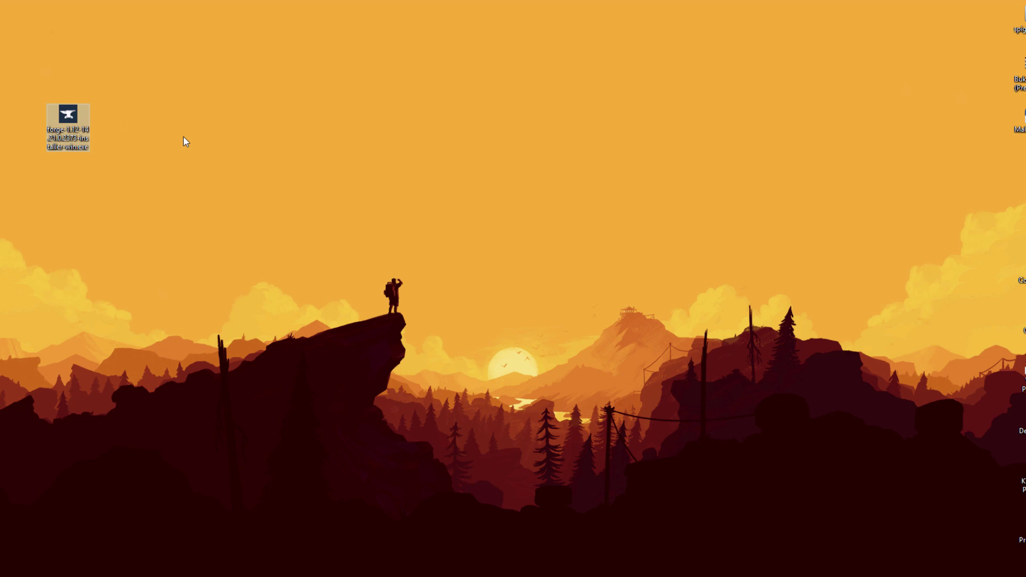
- Run the Forge installer past SmartScreen, install the 1.12-14.21.0.2373 client, and dismiss the success message
{"action": "left_click", "coordinate": [398, 306]}
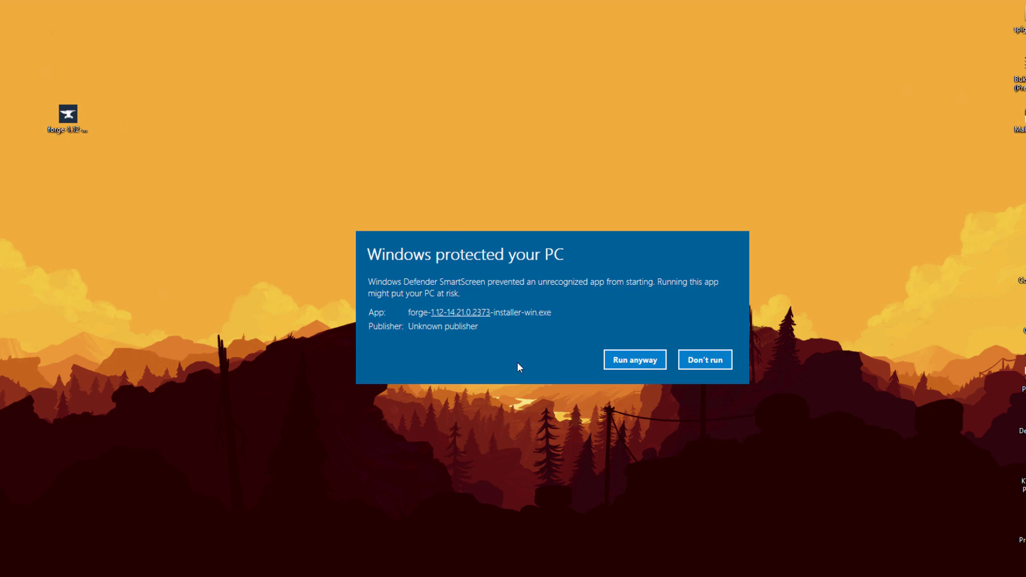
{"action": "left_click", "coordinate": [634, 359]}
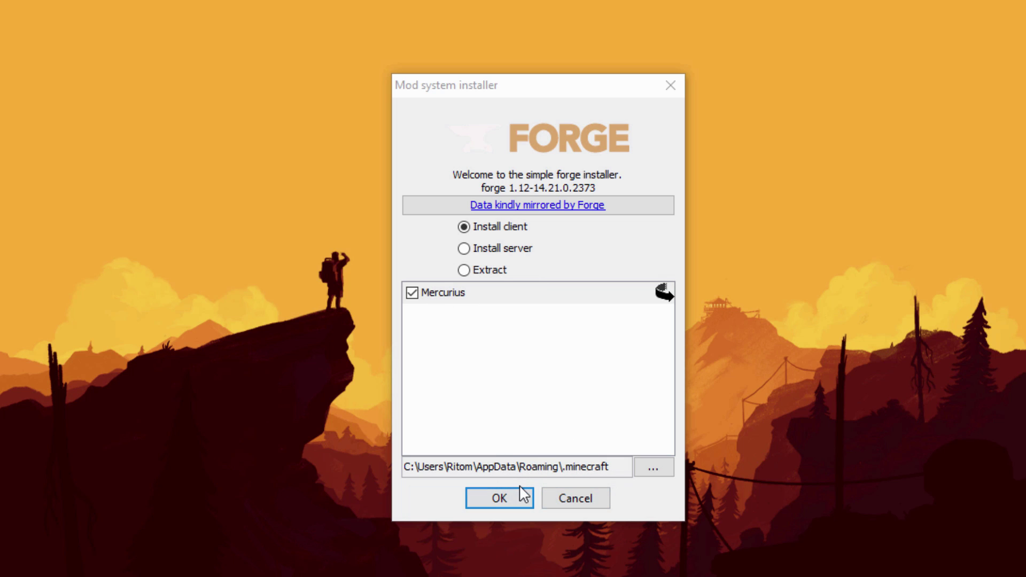
{"action": "left_click", "coordinate": [511, 503]}
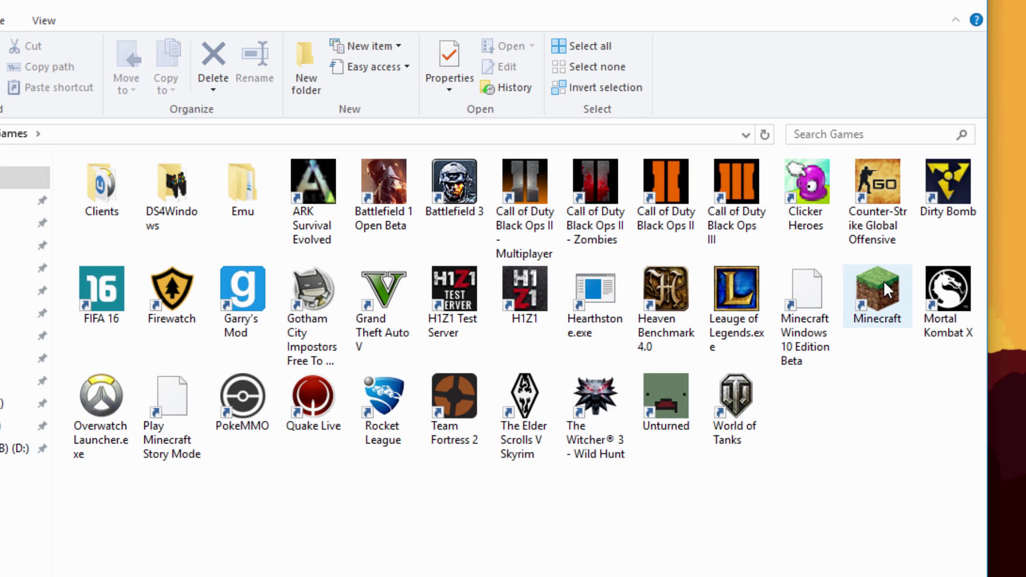
{"action": "left_click", "coordinate": [884, 281]}
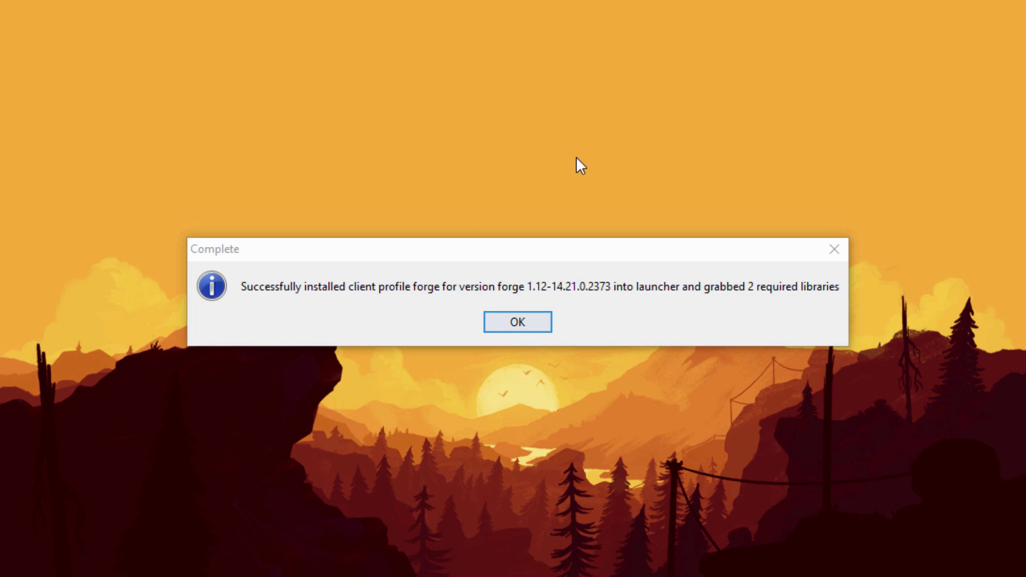
{"action": "left_click_drag", "start_coordinate": [555, 243], "coordinate": [551, 246]}
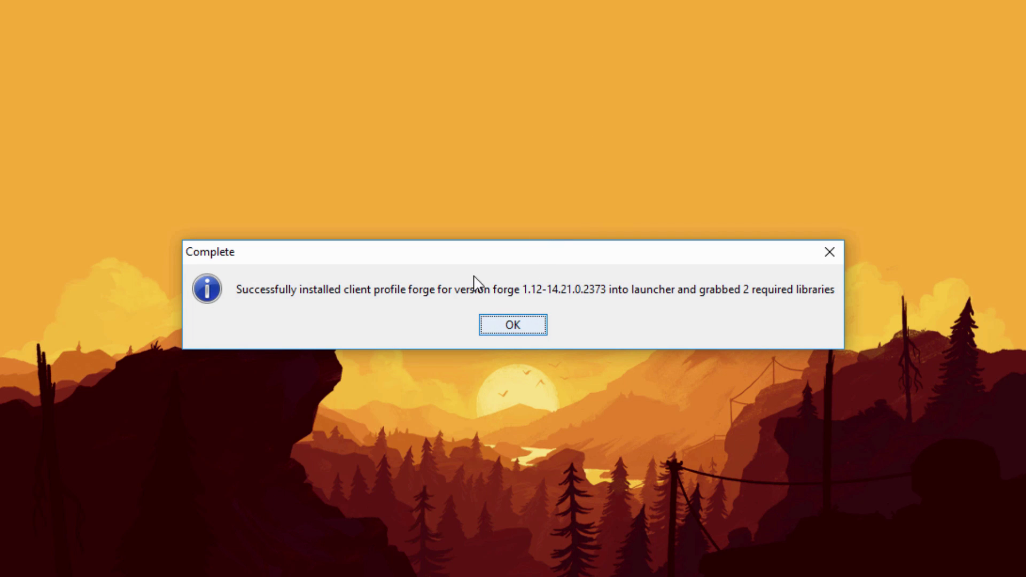
{"action": "left_click", "coordinate": [513, 326]}
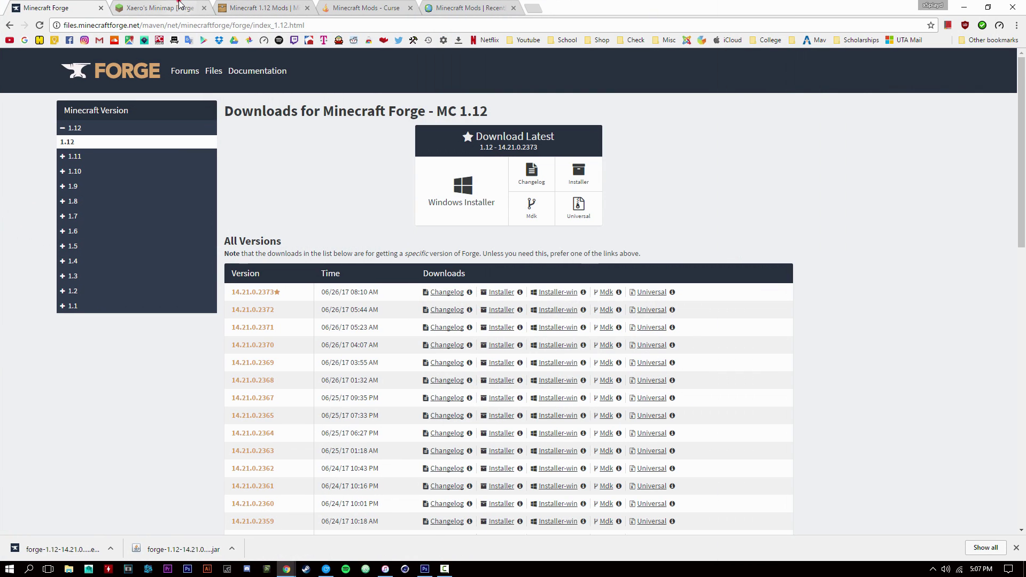
- Look over the Forge 1.12 page and the open MinecraftSix, Curse and Planet Minecraft mod tabs
{"action": "key", "text": "ctrl+Tab"}
{"action": "scroll", "coordinate": [287, 159], "scroll_direction": "up", "scroll_amount": 5}
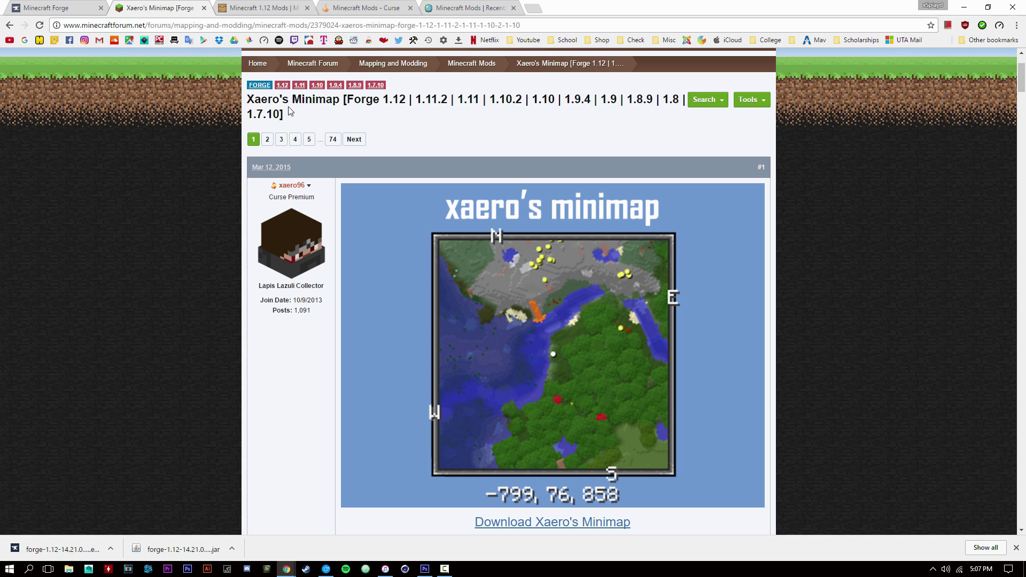
{"action": "left_click_drag", "start_coordinate": [350, 101], "coordinate": [406, 102]}
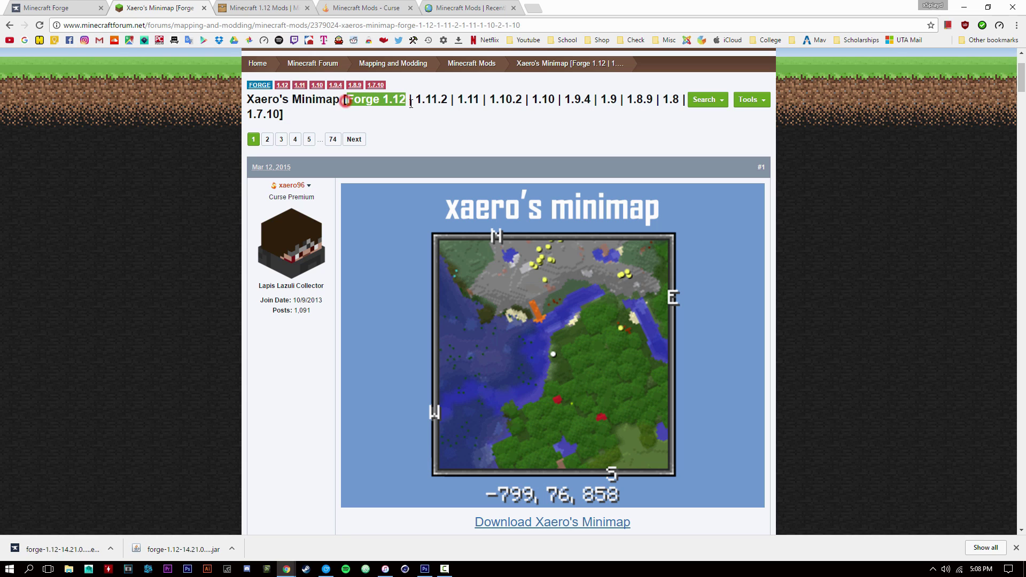
{"action": "left_click", "coordinate": [407, 124]}
{"action": "scroll", "coordinate": [614, 244], "scroll_direction": "down", "scroll_amount": 4}
{"action": "scroll", "coordinate": [614, 245], "scroll_direction": "down", "scroll_amount": 4}
{"action": "scroll", "coordinate": [481, 187], "scroll_direction": "up", "scroll_amount": 5}
{"action": "left_click", "coordinate": [267, 8]}
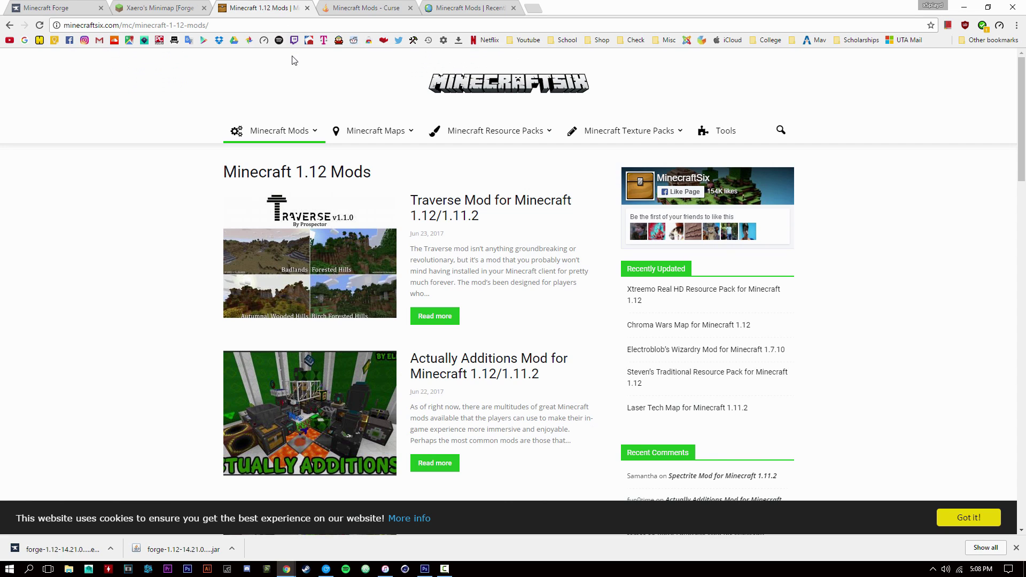
{"action": "left_click", "coordinate": [373, 6]}
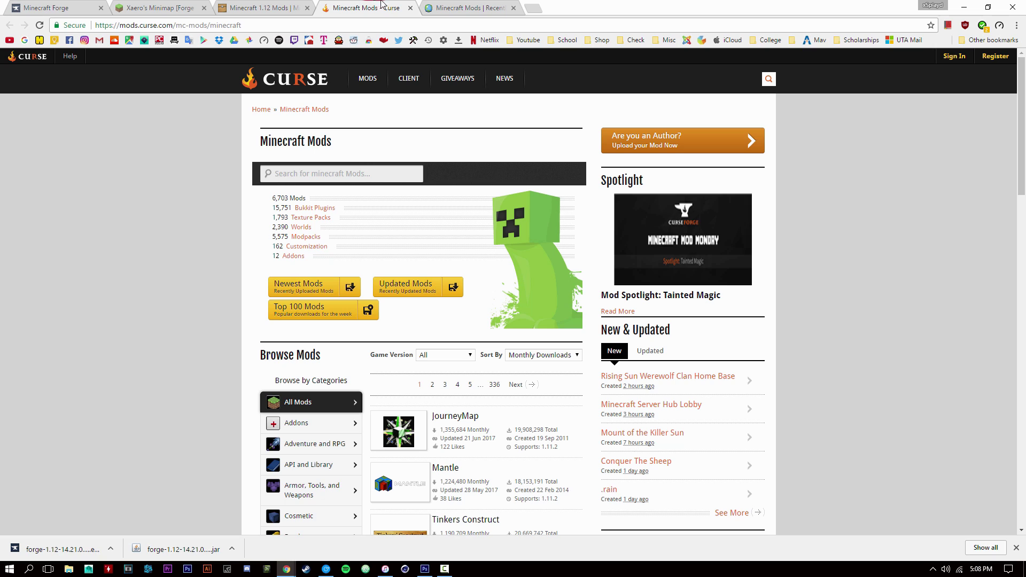
{"action": "left_click", "coordinate": [282, 7]}
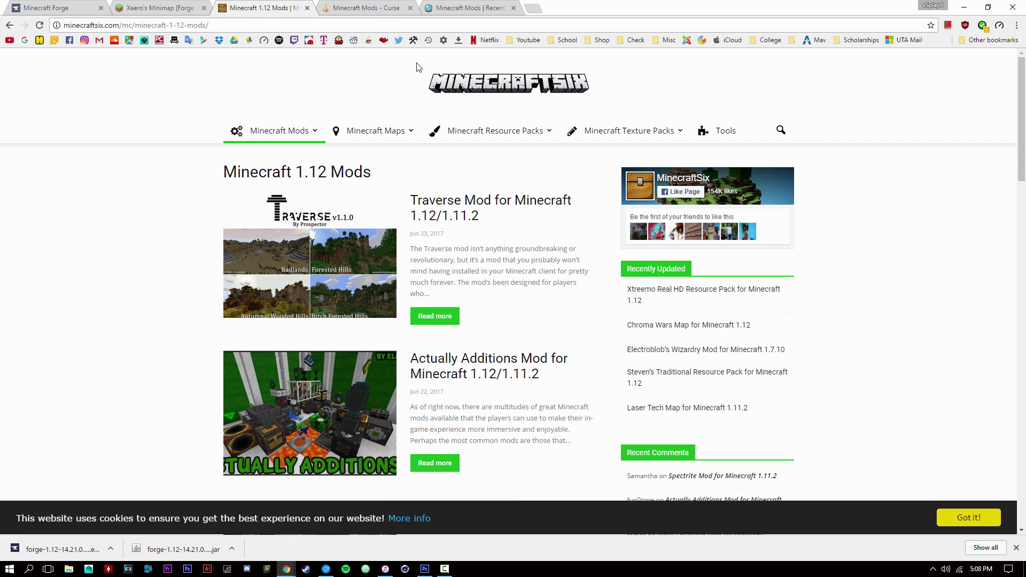
{"action": "left_click", "coordinate": [381, 10]}
{"action": "left_click", "coordinate": [462, 6]}
{"action": "left_click", "coordinate": [368, 9]}
{"action": "left_click", "coordinate": [268, 10]}
- Return to the Xaero's Minimap forum post and follow its Download Xaero's Minimap link
{"action": "left_click", "coordinate": [177, 8]}
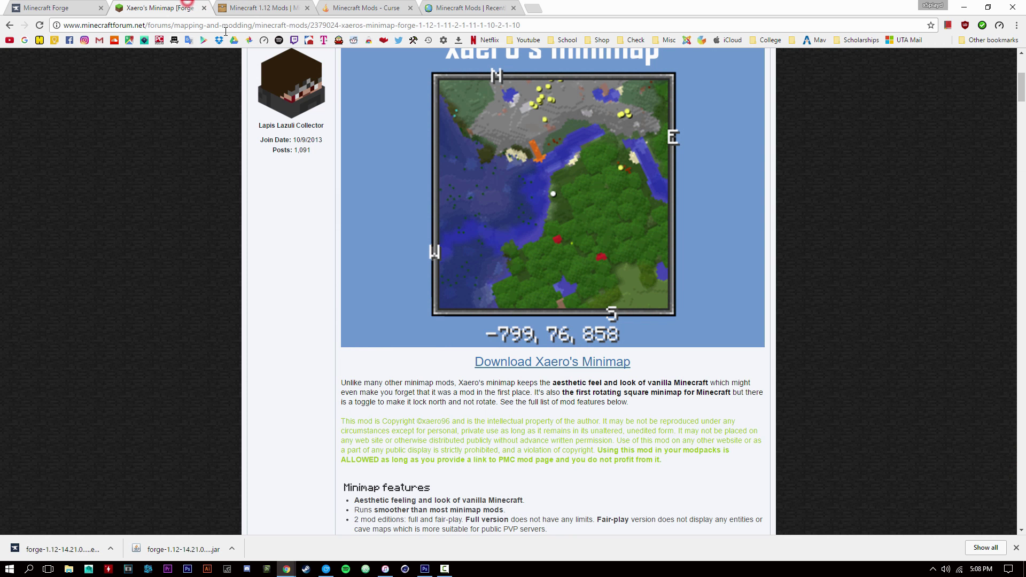
{"action": "scroll", "coordinate": [336, 149], "scroll_direction": "down", "scroll_amount": 3}
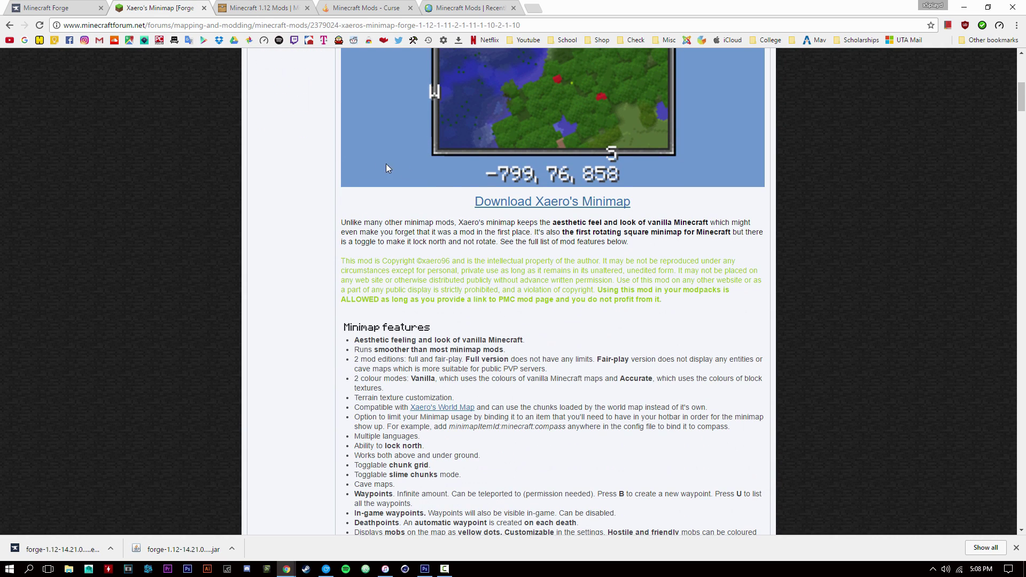
{"action": "scroll", "coordinate": [508, 207], "scroll_direction": "up", "scroll_amount": 3}
{"action": "scroll", "coordinate": [508, 207], "scroll_direction": "down", "scroll_amount": 2}
{"action": "left_click", "coordinate": [535, 254]}
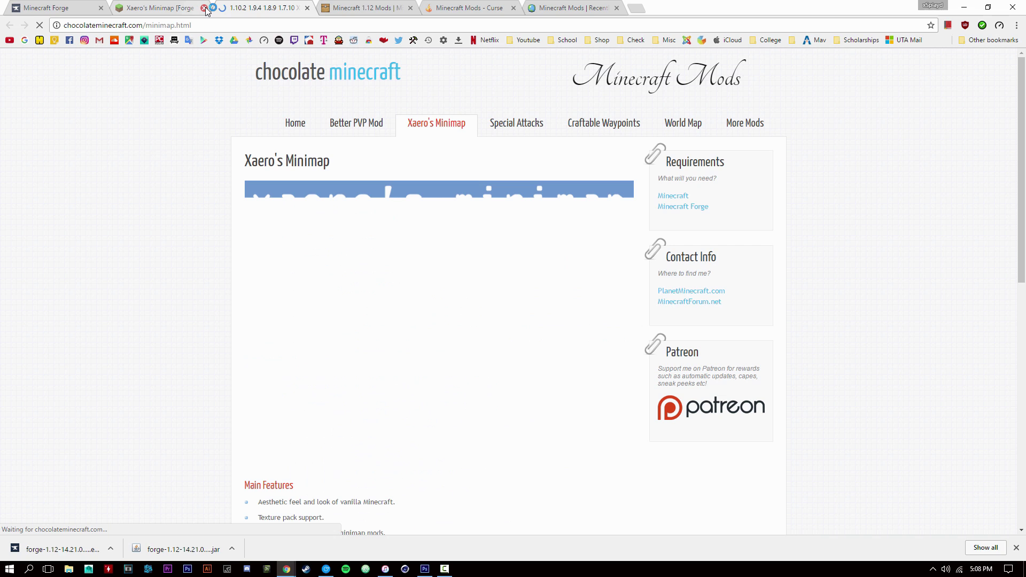
- Download the Xaero's Minimap 1.12 jar from the full mod list, save it to Desktop, show the desktop
{"action": "scroll", "coordinate": [465, 216], "scroll_direction": "down", "scroll_amount": 3}
{"action": "scroll", "coordinate": [462, 208], "scroll_direction": "down", "scroll_amount": 5}
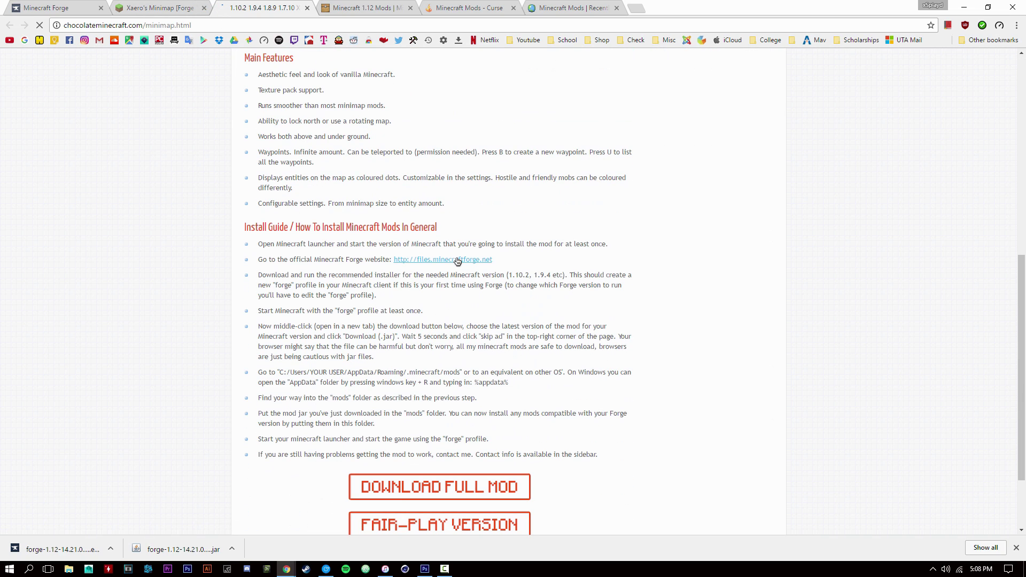
{"action": "scroll", "coordinate": [458, 259], "scroll_direction": "down", "scroll_amount": 1}
{"action": "left_click", "coordinate": [451, 396]}
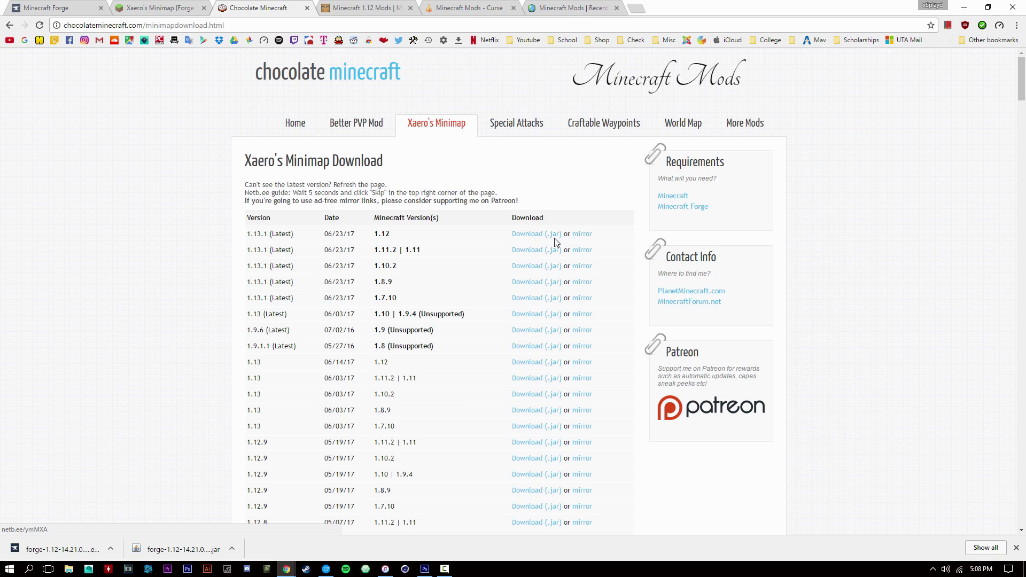
{"action": "left_click", "coordinate": [554, 236]}
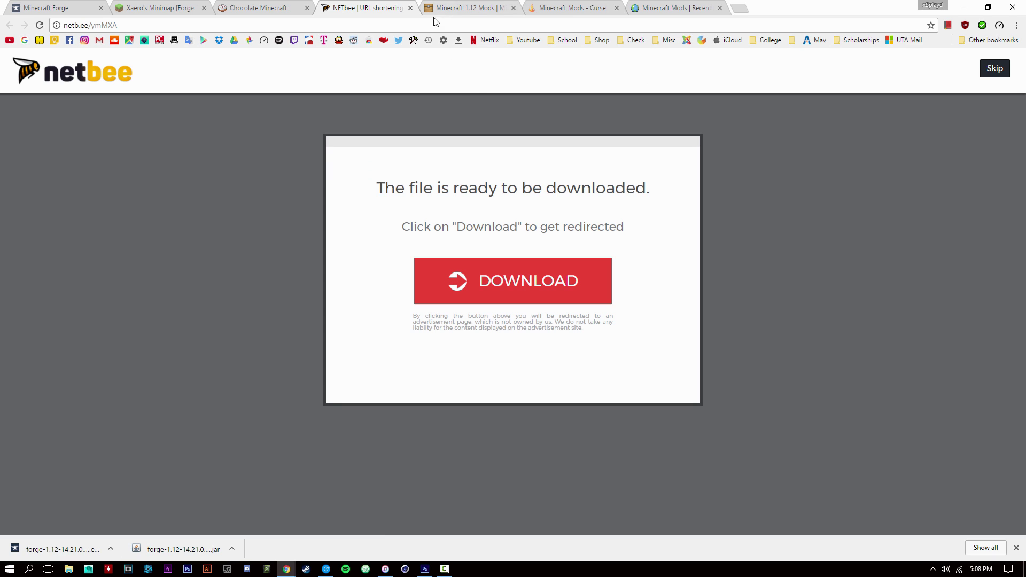
{"action": "left_click", "coordinate": [992, 61]}
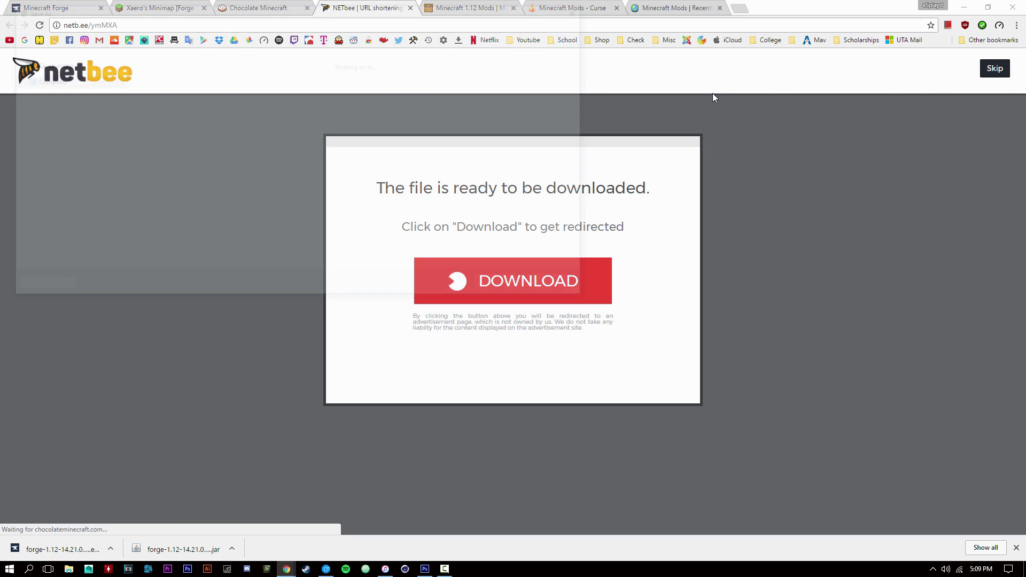
{"action": "left_click", "coordinate": [47, 105]}
{"action": "left_click", "coordinate": [504, 289]}
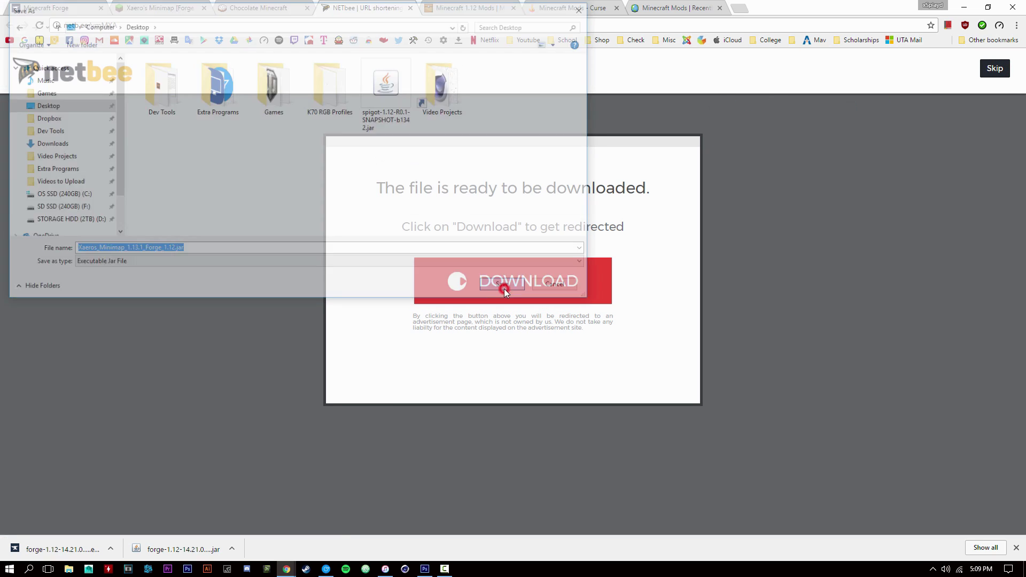
{"action": "key", "text": "super+d"}
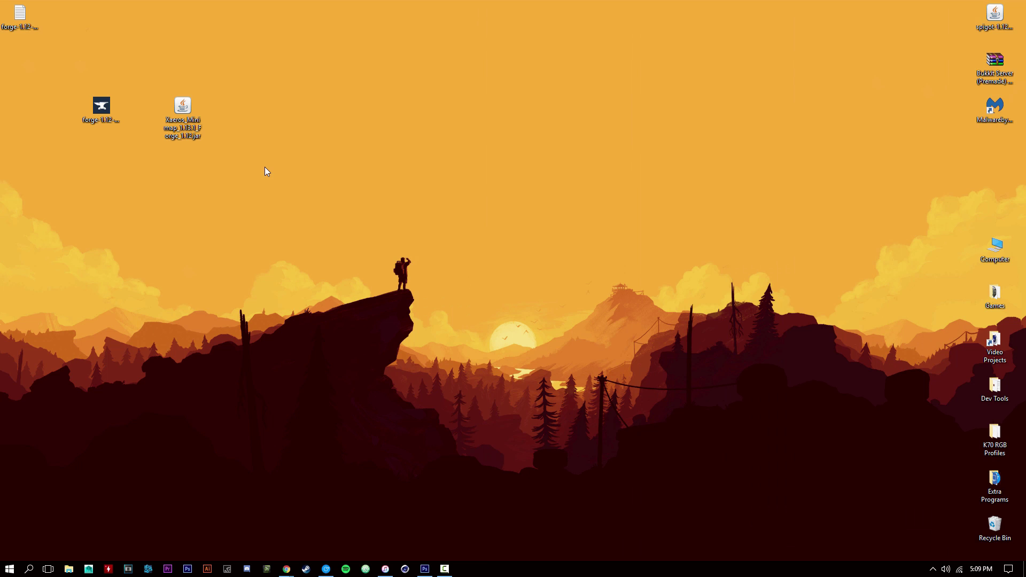
- Open File Explorer and go to the %appdata% Roaming folder
{"action": "left_click", "coordinate": [69, 570]}
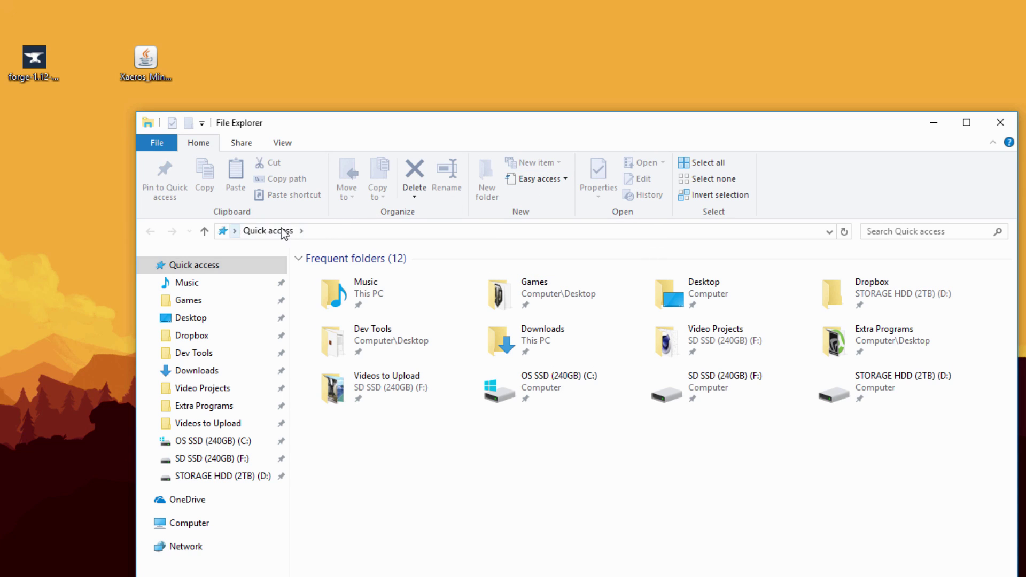
{"action": "left_click", "coordinate": [324, 231]}
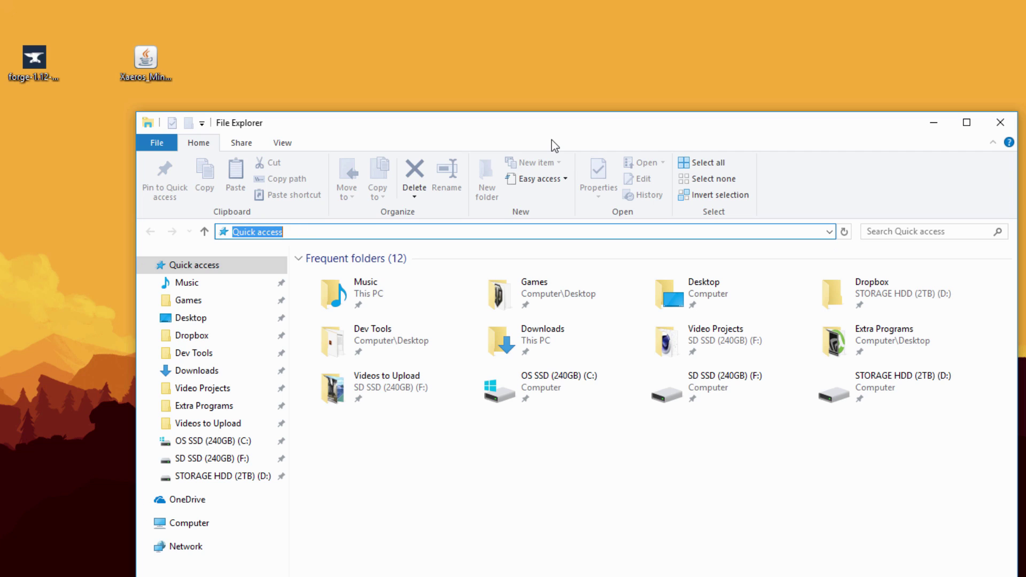
{"action": "key", "text": "BackSpace"}
{"action": "type", "text": "%appda"}
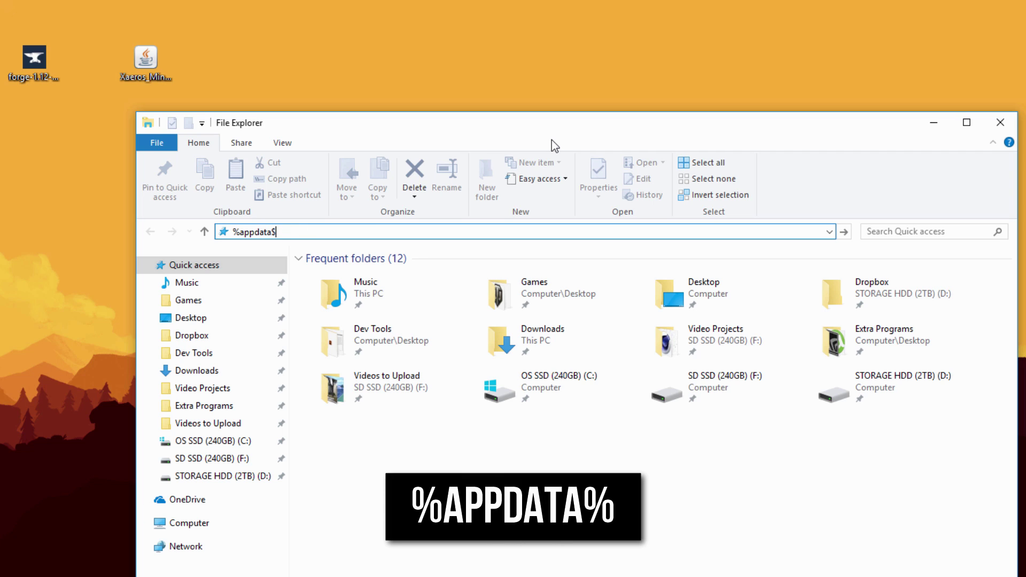
{"action": "type", "text": "ta%"}
{"action": "key", "text": "Return"}
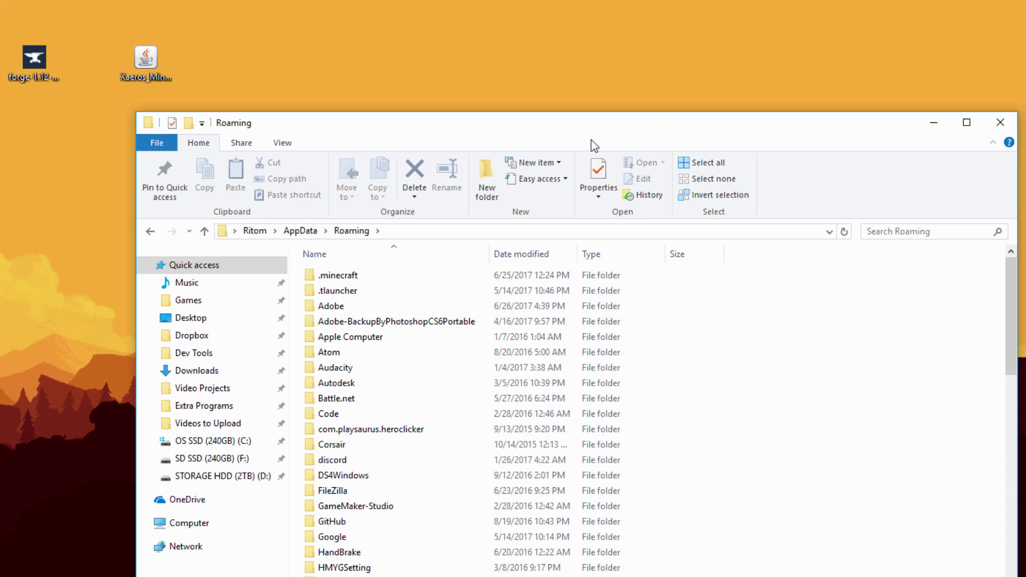
- Open .minecraft, confirm its mods folder is empty, and go back to .minecraft
{"action": "left_click", "coordinate": [370, 243]}
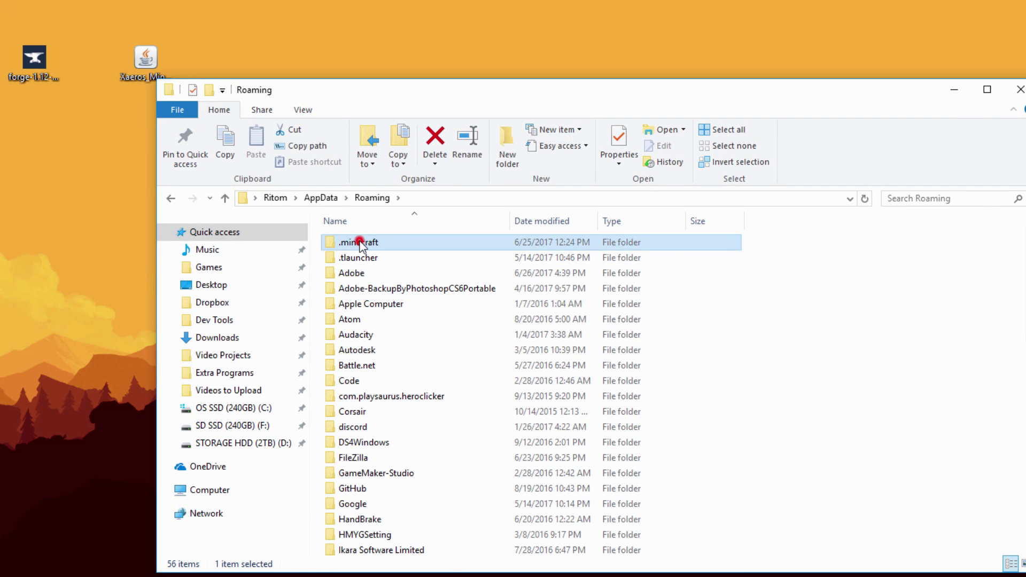
{"action": "double_click", "coordinate": [360, 241]}
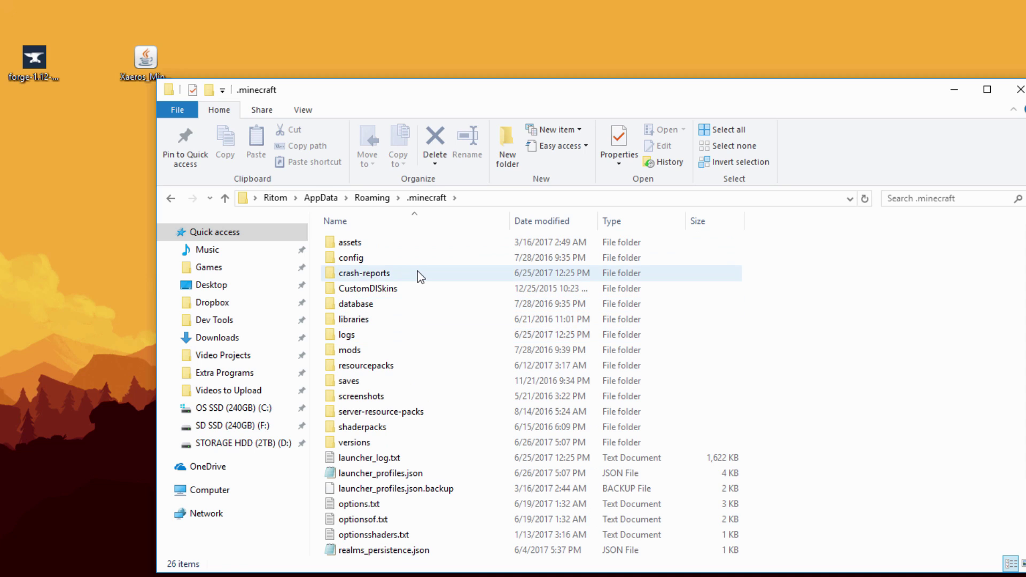
{"action": "mouse_move", "coordinate": [419, 271]}
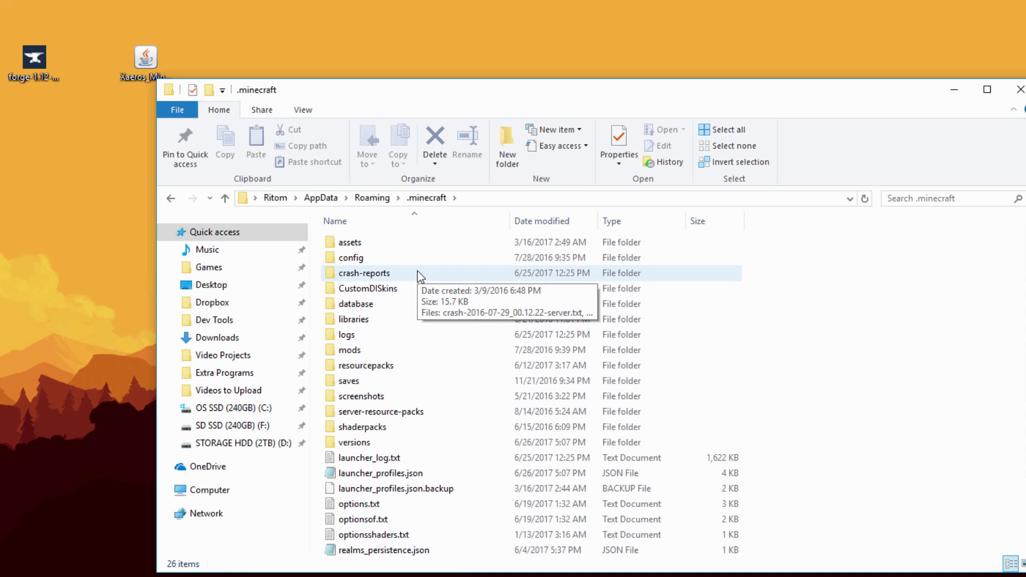
{"action": "scroll", "coordinate": [435, 300], "scroll_direction": "down", "scroll_amount": 1}
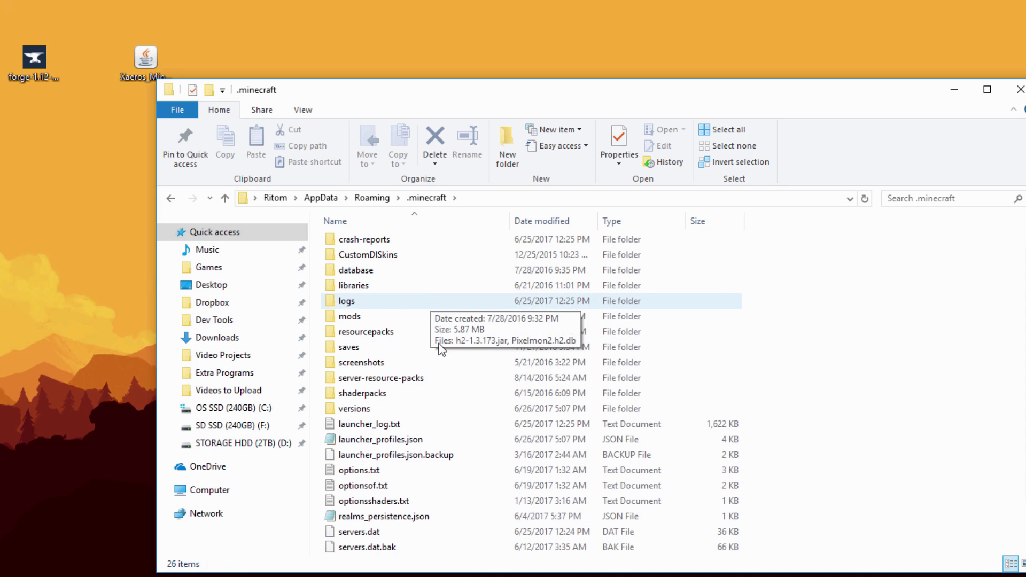
{"action": "scroll", "coordinate": [435, 385], "scroll_direction": "up", "scroll_amount": 1}
{"action": "double_click", "coordinate": [350, 351]}
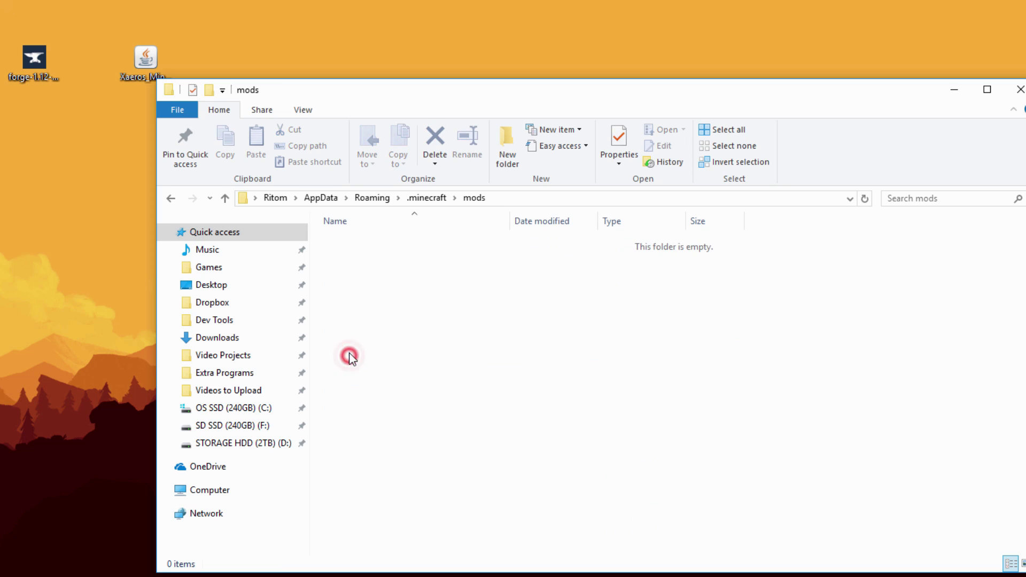
{"action": "key", "text": "BackSpace"}
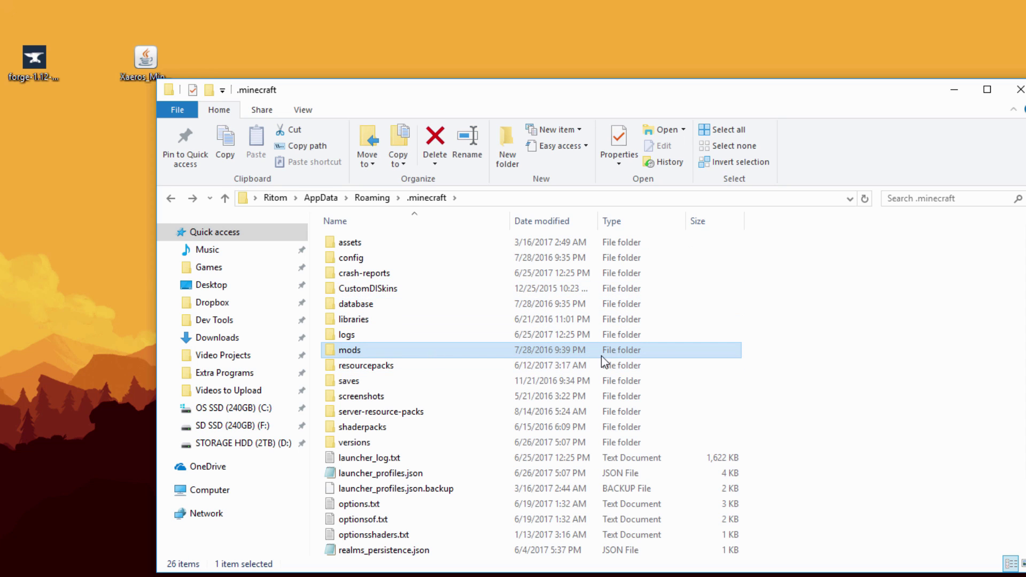
{"action": "right_click", "coordinate": [796, 336]}
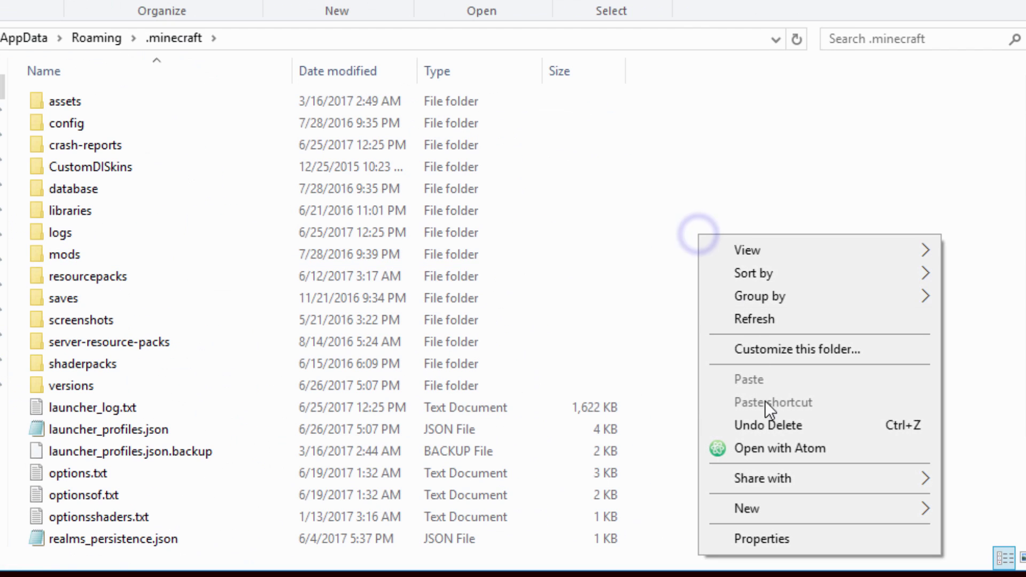
{"action": "mouse_move", "coordinate": [733, 509]}
{"action": "left_click", "coordinate": [957, 508]}
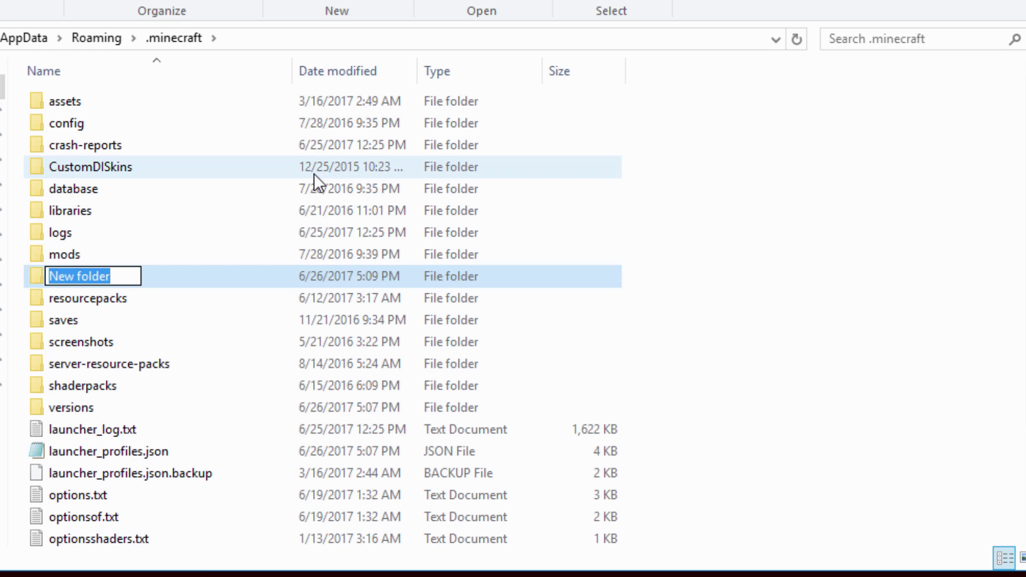
{"action": "type", "text": "mods"}
{"action": "key", "text": "Return"}
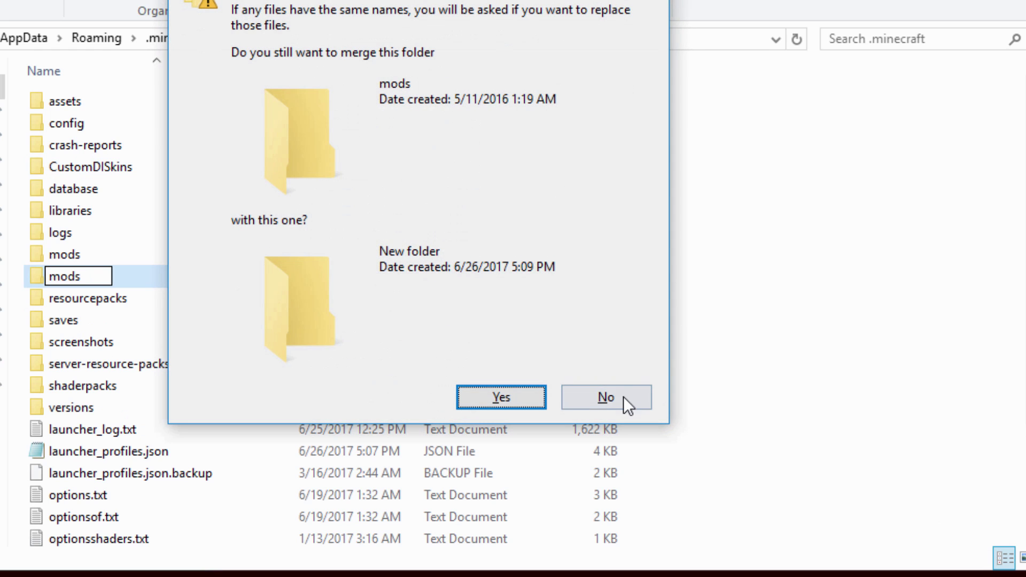
{"action": "left_click", "coordinate": [614, 396]}
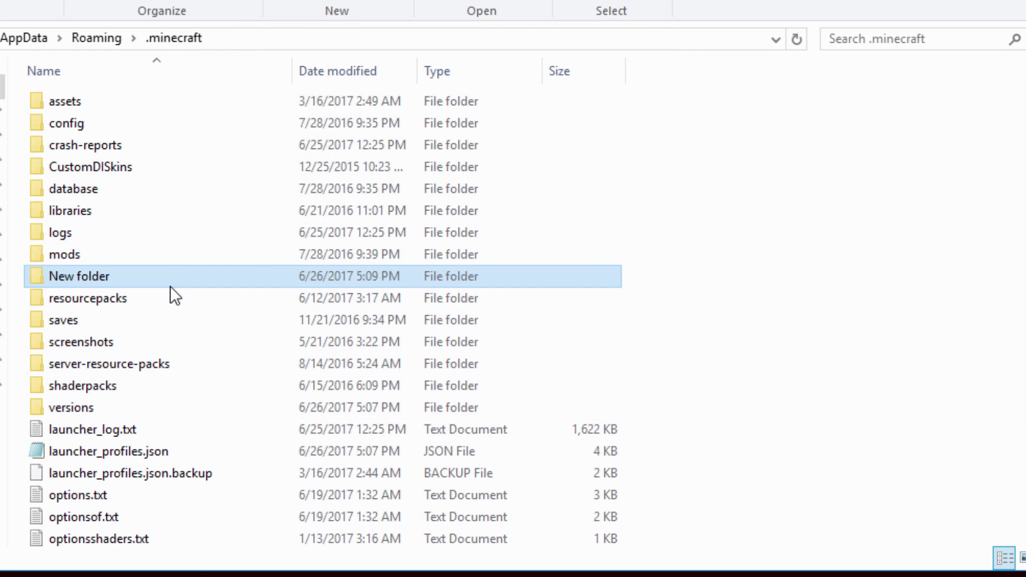
{"action": "key", "text": "Delete"}
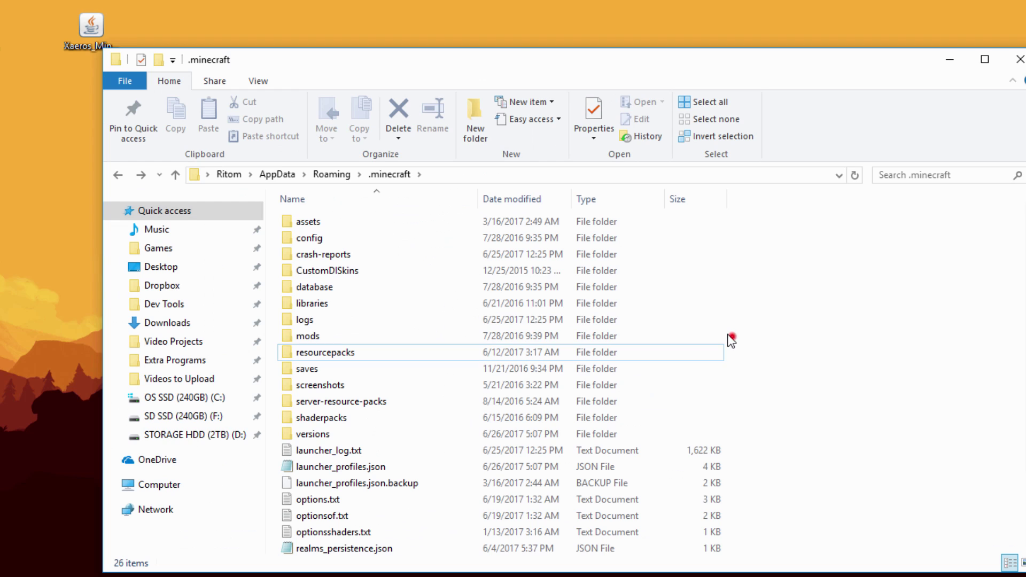
{"action": "left_click", "coordinate": [634, 256]}
- Drag Xaeros_Minimap_1.13.1_Forge_1.12.jar from the desktop into the .minecraft mods folder
{"action": "double_click", "coordinate": [320, 335]}
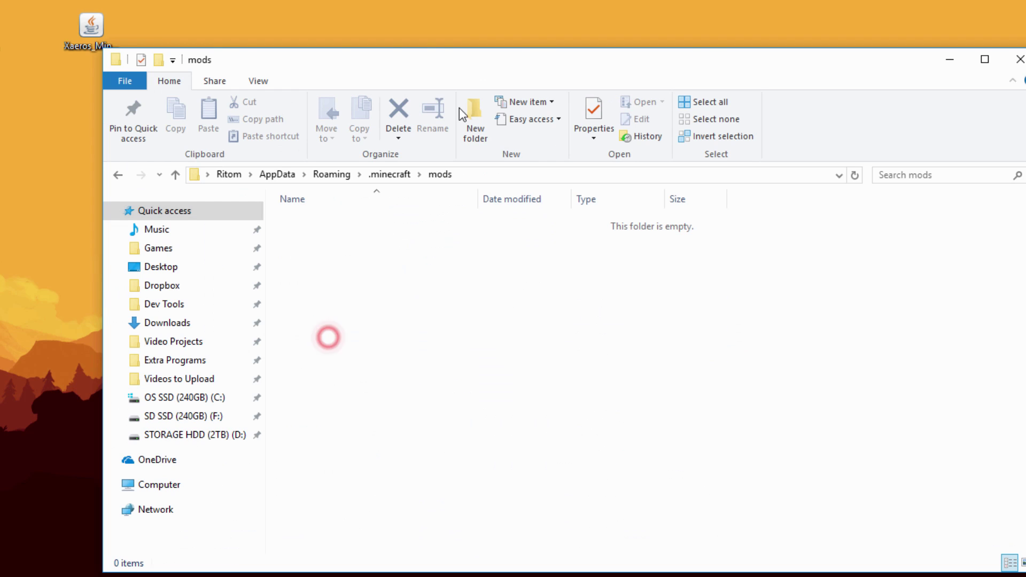
{"action": "left_click_drag", "start_coordinate": [423, 61], "coordinate": [564, 54]}
{"action": "left_click_drag", "start_coordinate": [91, 27], "coordinate": [530, 287]}
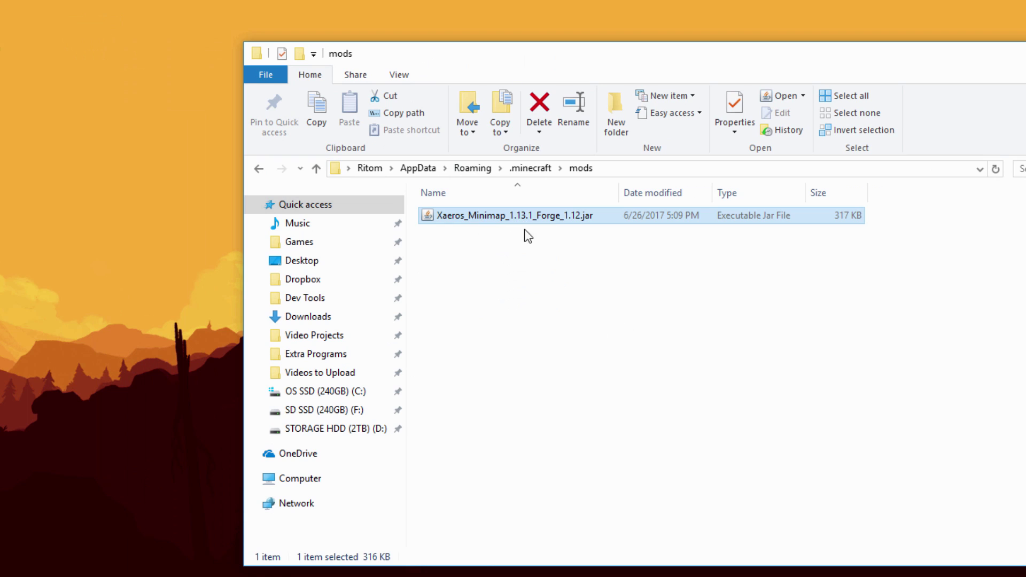
{"action": "left_click", "coordinate": [574, 243]}
{"action": "left_click_drag", "start_coordinate": [636, 54], "coordinate": [521, 47]}
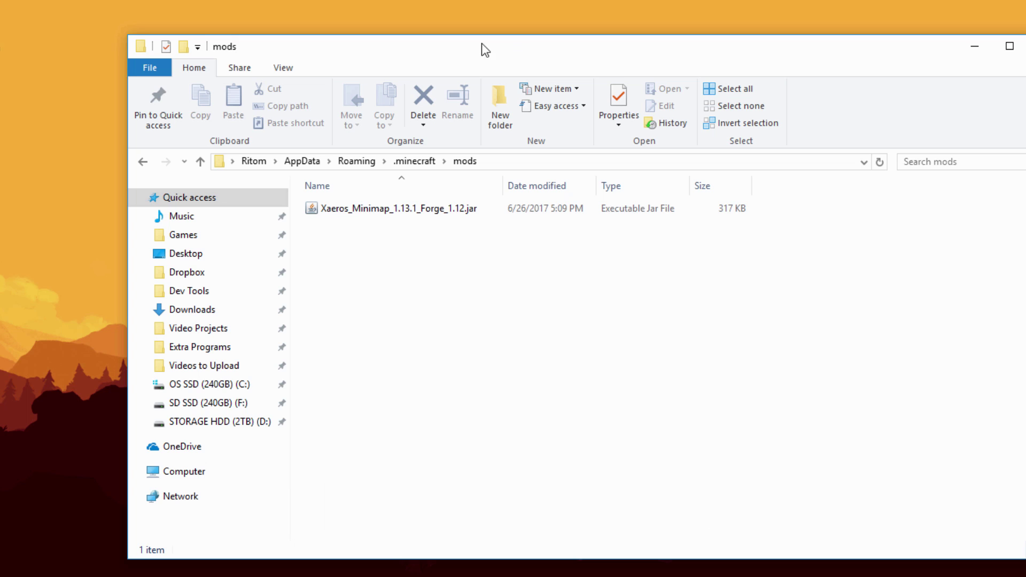
- Recheck the jar in mods, close Explorer, and launch Minecraft from the Games folder shortcut
{"action": "key", "text": "BackSpace"}
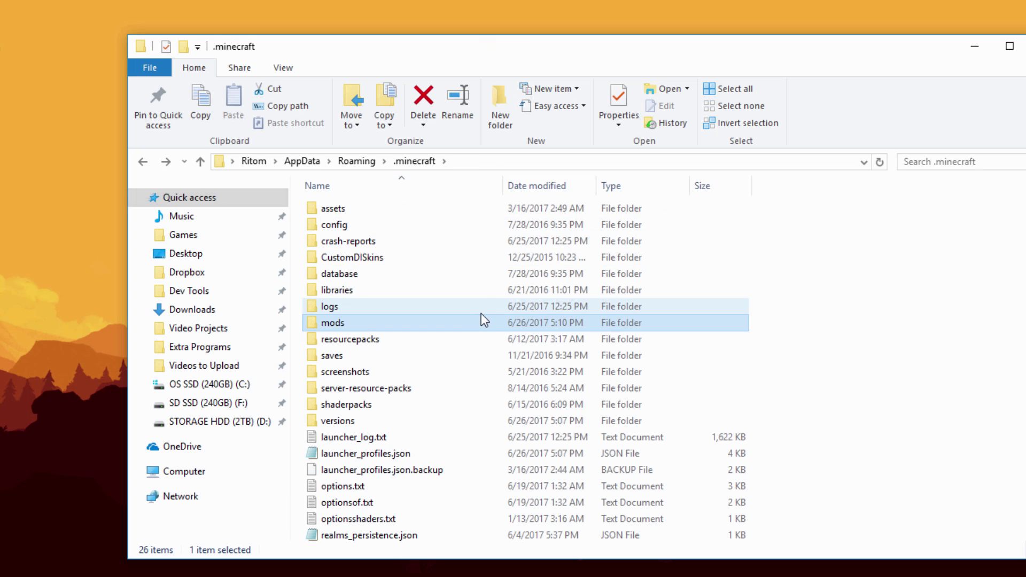
{"action": "left_click_drag", "start_coordinate": [877, 50], "coordinate": [854, 27]}
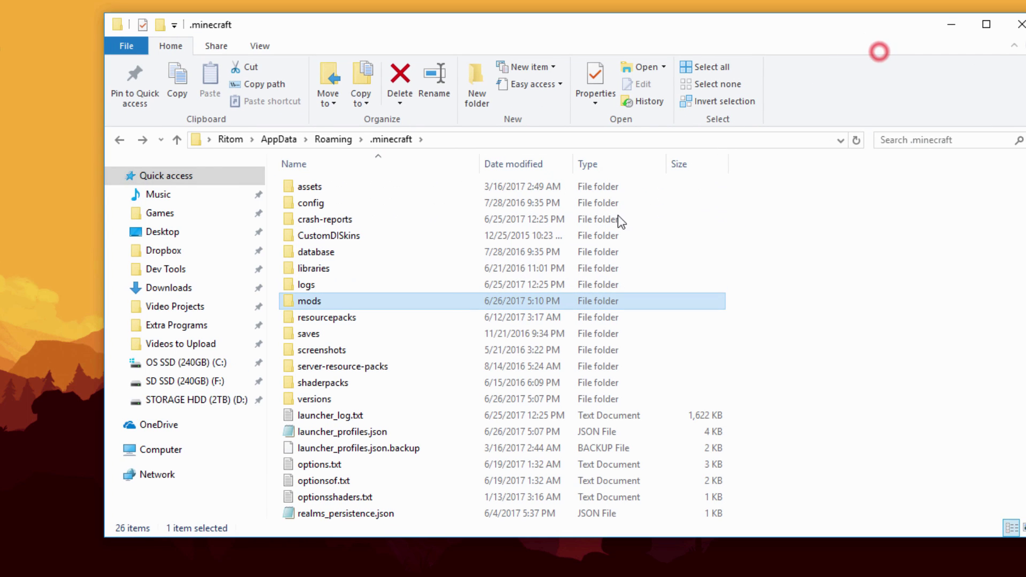
{"action": "double_click", "coordinate": [331, 303]}
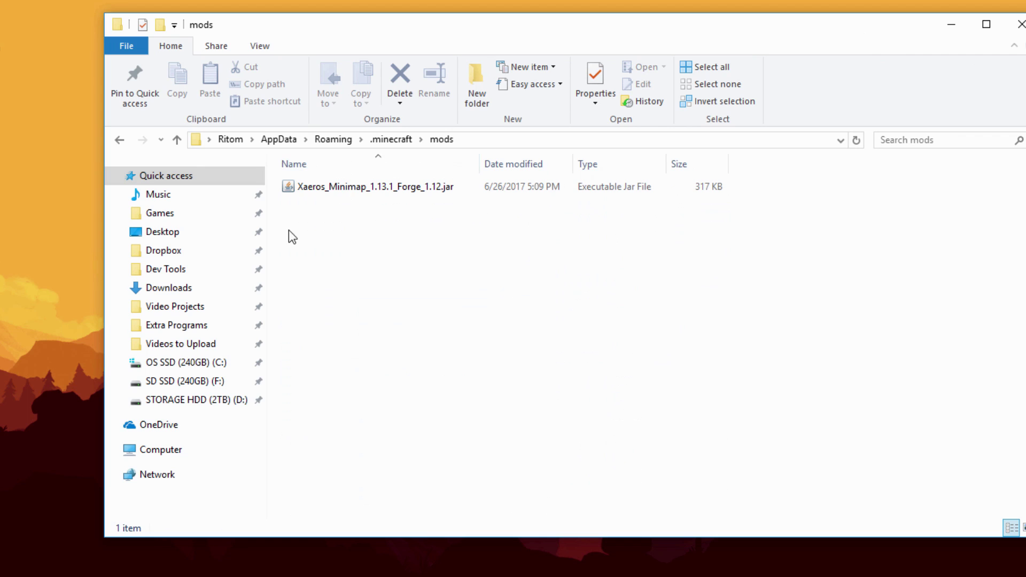
{"action": "key", "text": "BackSpace"}
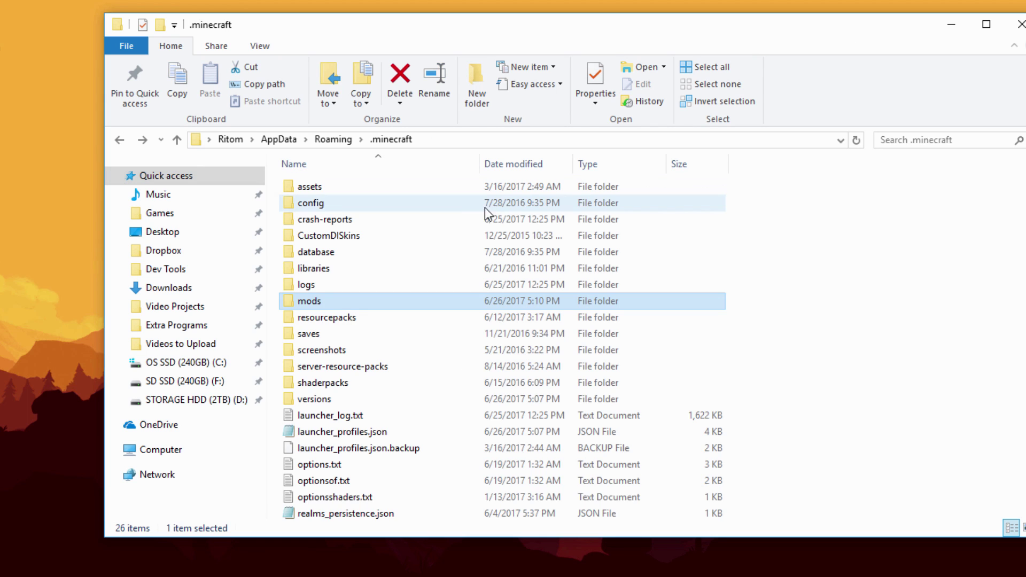
{"action": "left_click", "coordinate": [1020, 25]}
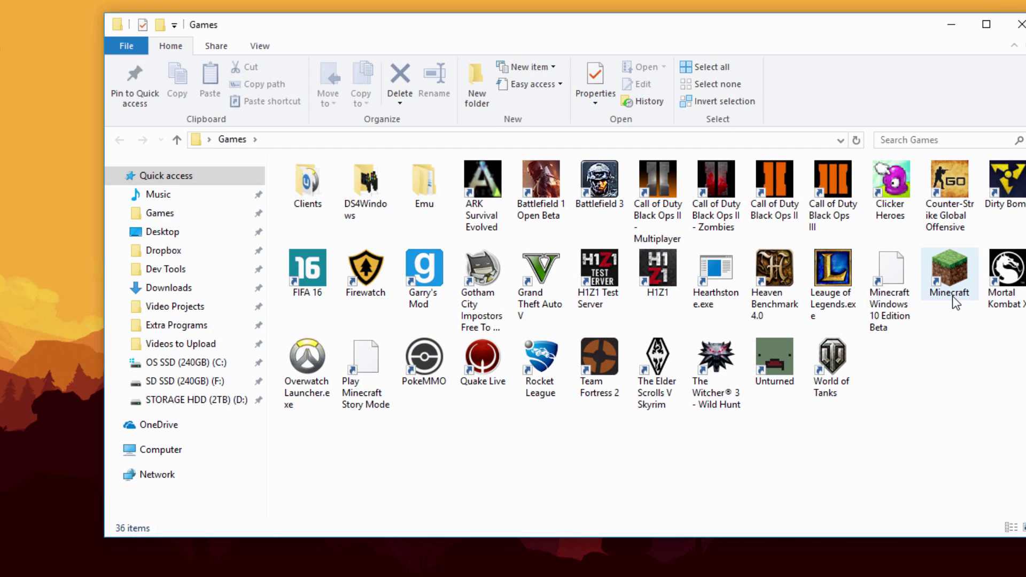
{"action": "left_click", "coordinate": [949, 289]}
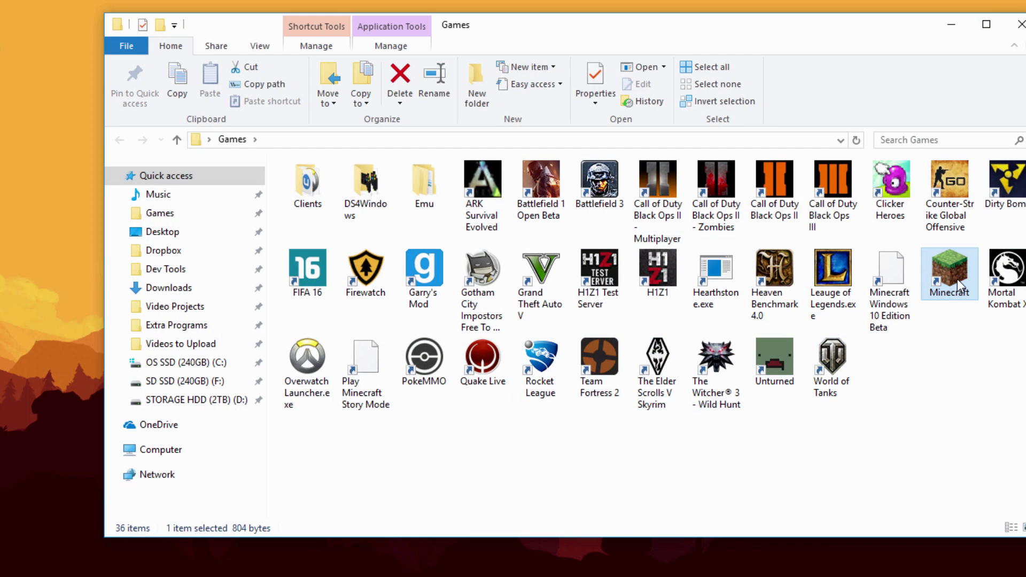
{"action": "double_click", "coordinate": [951, 273]}
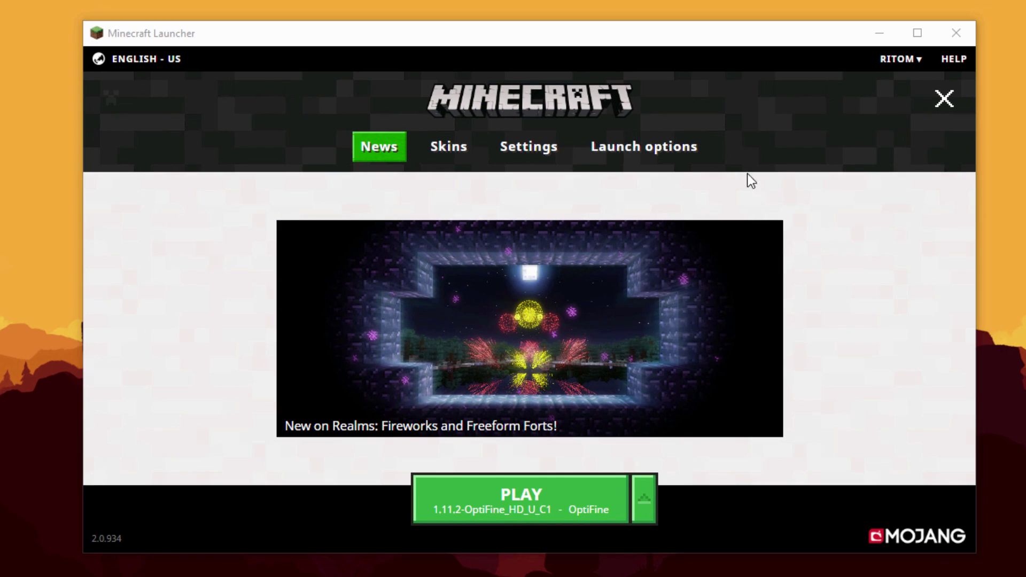
- Turn on Advanced settings in Launch options and accept the warning
{"action": "left_click", "coordinate": [669, 151]}
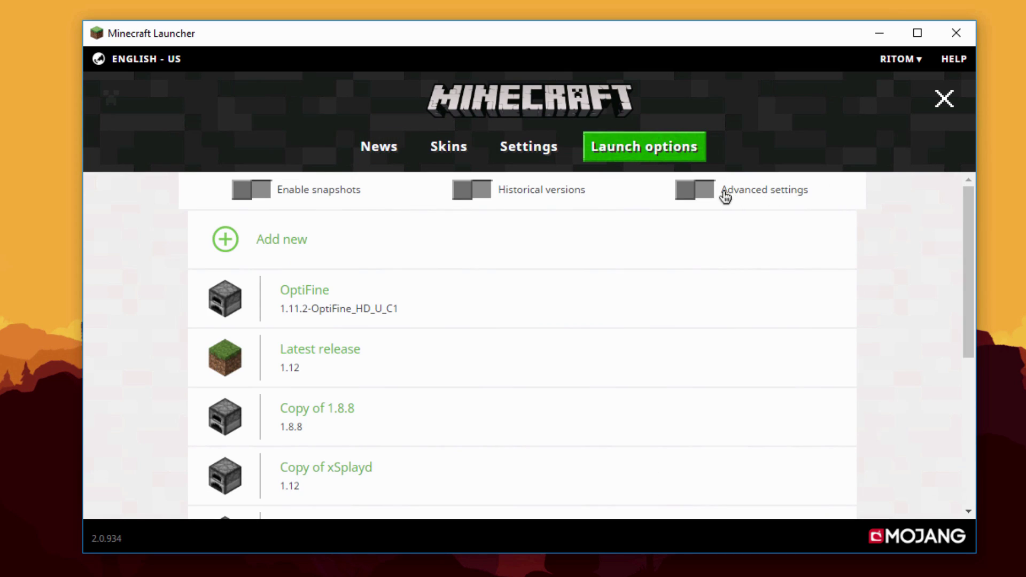
{"action": "left_click", "coordinate": [707, 192]}
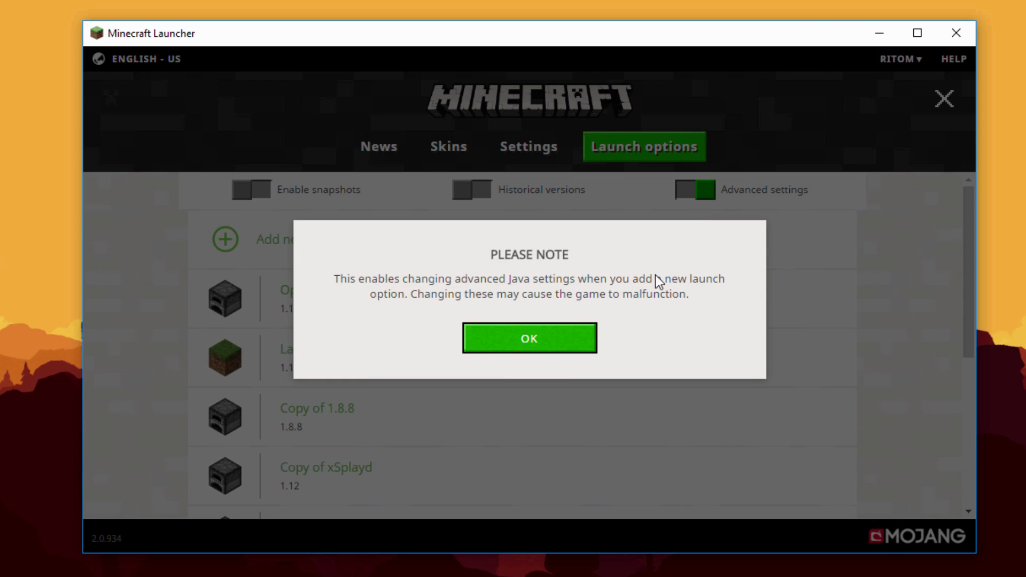
{"action": "left_click", "coordinate": [562, 345]}
- Add a new launch configuration named 'Forge 1.12'
{"action": "left_click", "coordinate": [225, 240]}
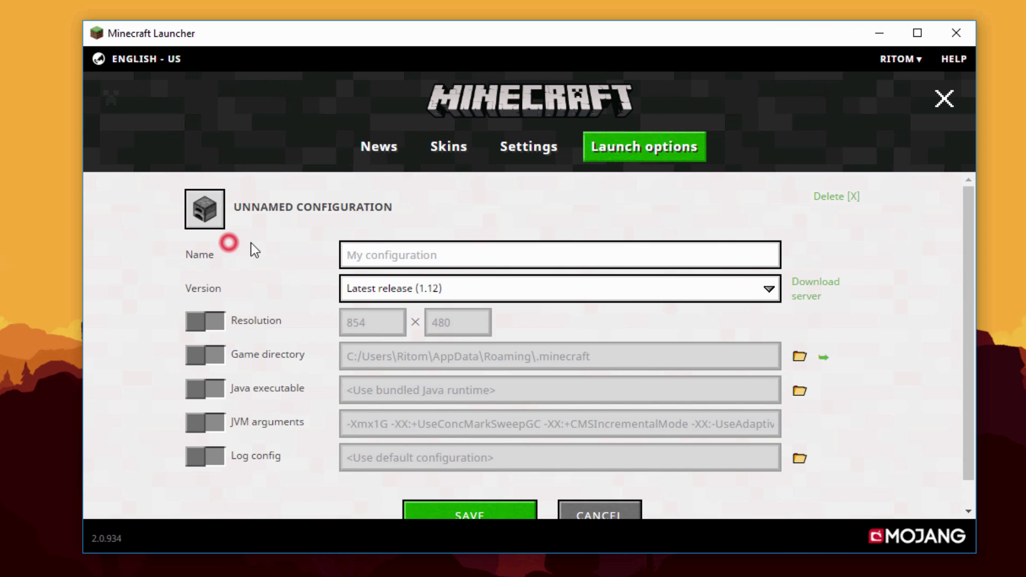
{"action": "left_click", "coordinate": [393, 257]}
{"action": "type", "text": "Forge"}
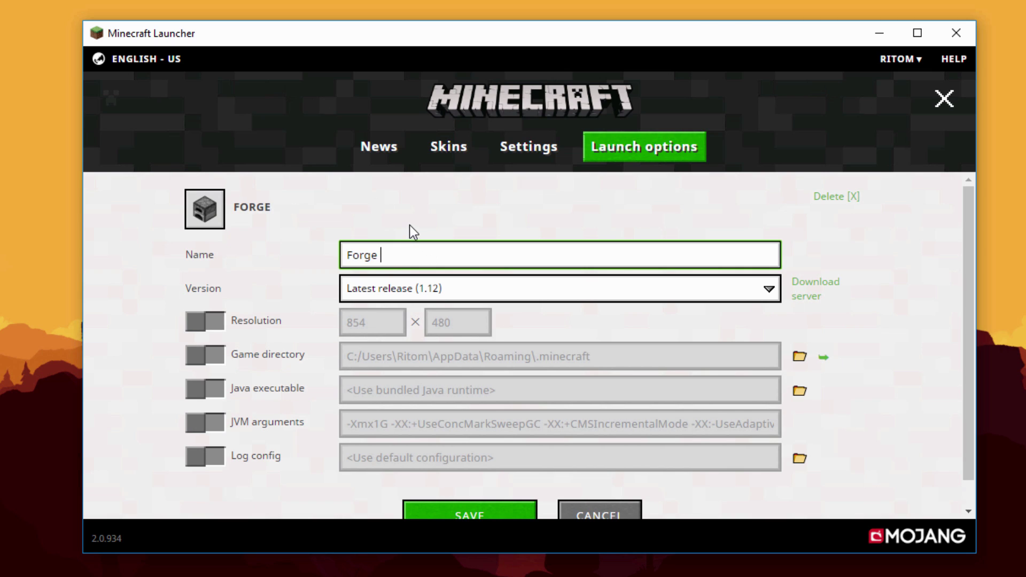
{"action": "type", "text": ".12"}
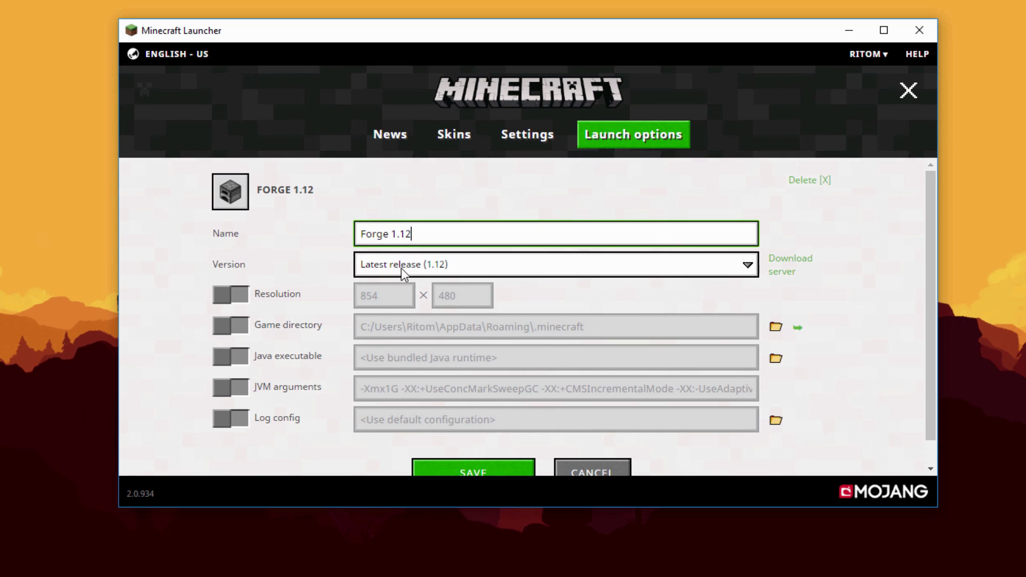
- Choose version release 1.12-forge1.12-14.21.0.2373 and switch on JVM arguments
{"action": "left_click", "coordinate": [391, 289]}
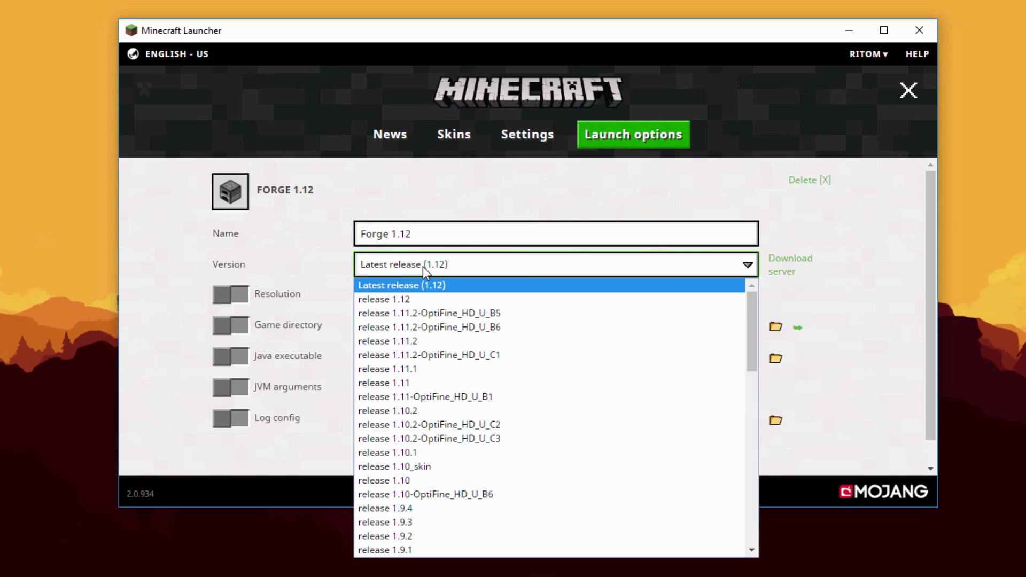
{"action": "left_click_drag", "start_coordinate": [750, 314], "coordinate": [750, 514]}
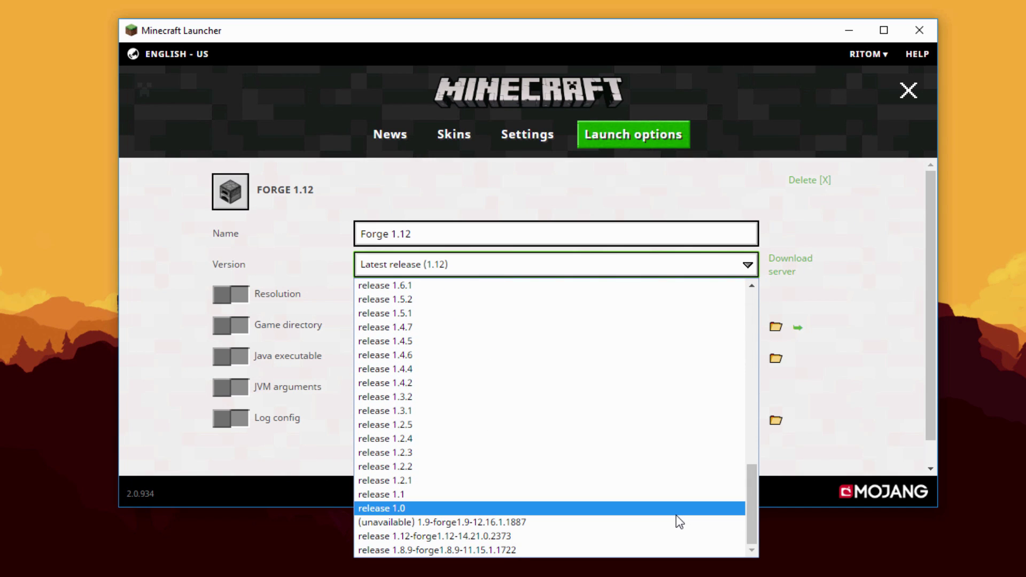
{"action": "left_click", "coordinate": [433, 536]}
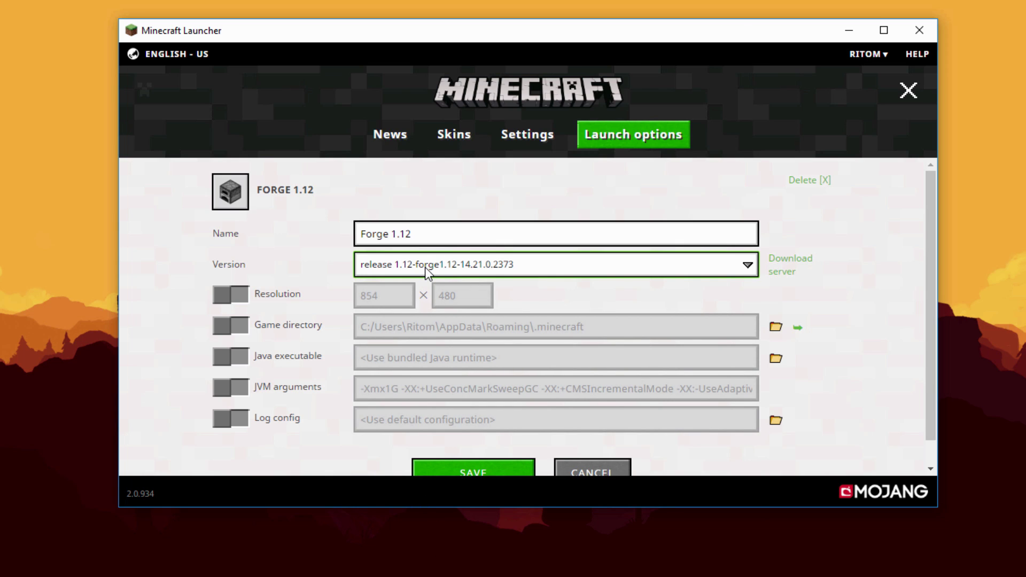
{"action": "left_click", "coordinate": [224, 388]}
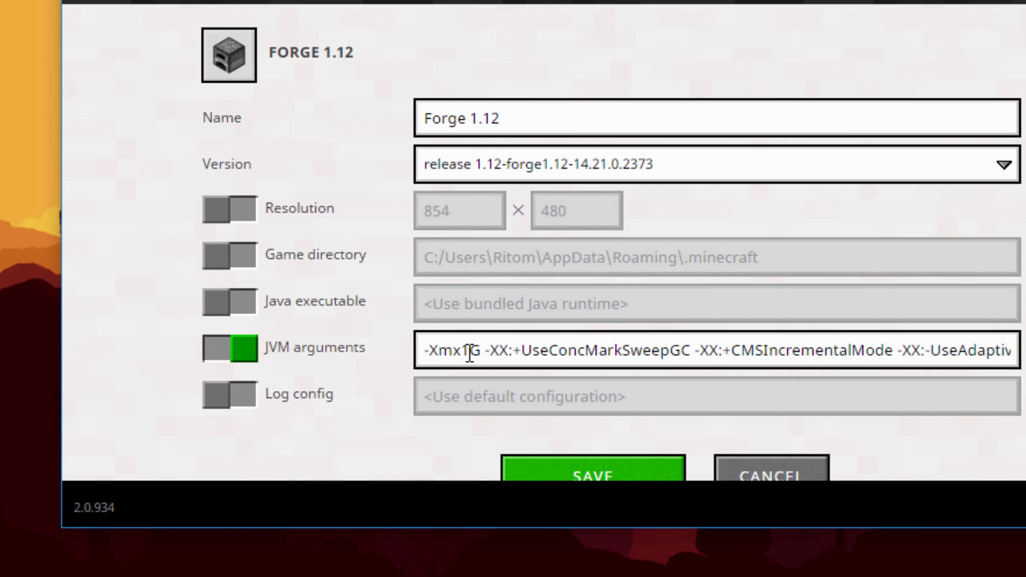
- Change the memory argument to -Xmx10G and check installed RAM in System properties
{"action": "left_click_drag", "start_coordinate": [386, 390], "coordinate": [391, 390]}
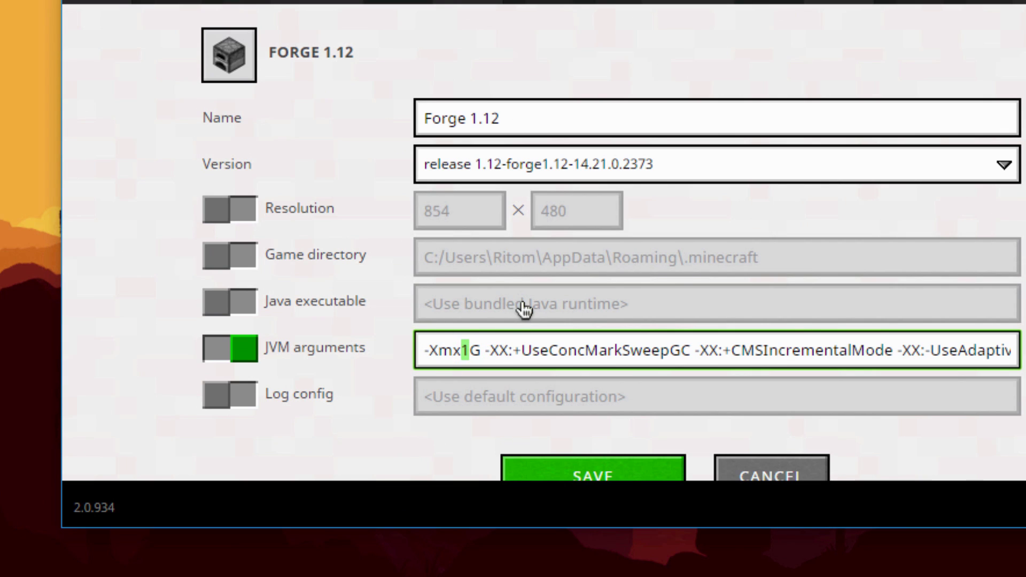
{"action": "type", "text": "10"}
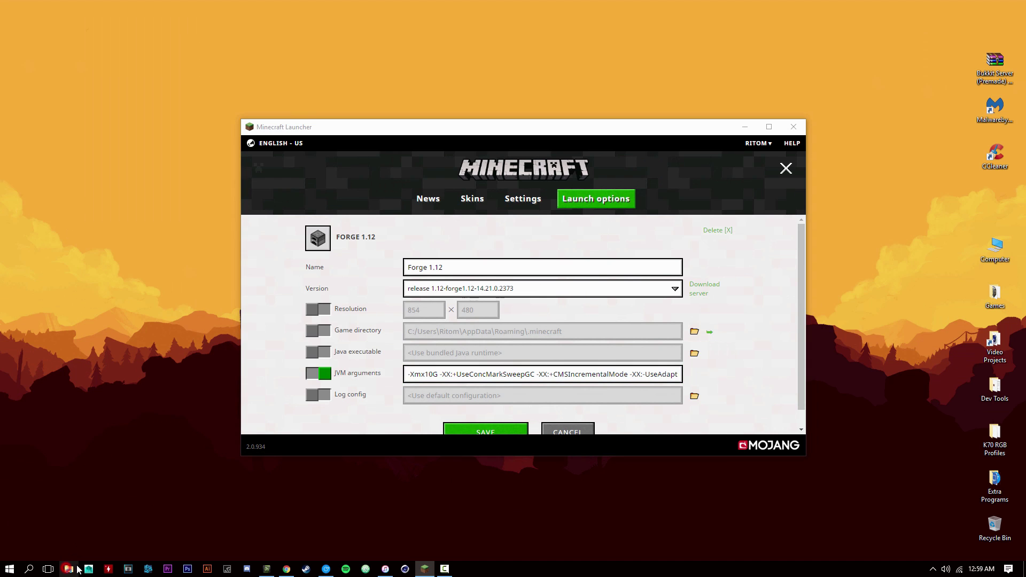
{"action": "key", "text": "super+e"}
{"action": "left_click", "coordinate": [230, 396]}
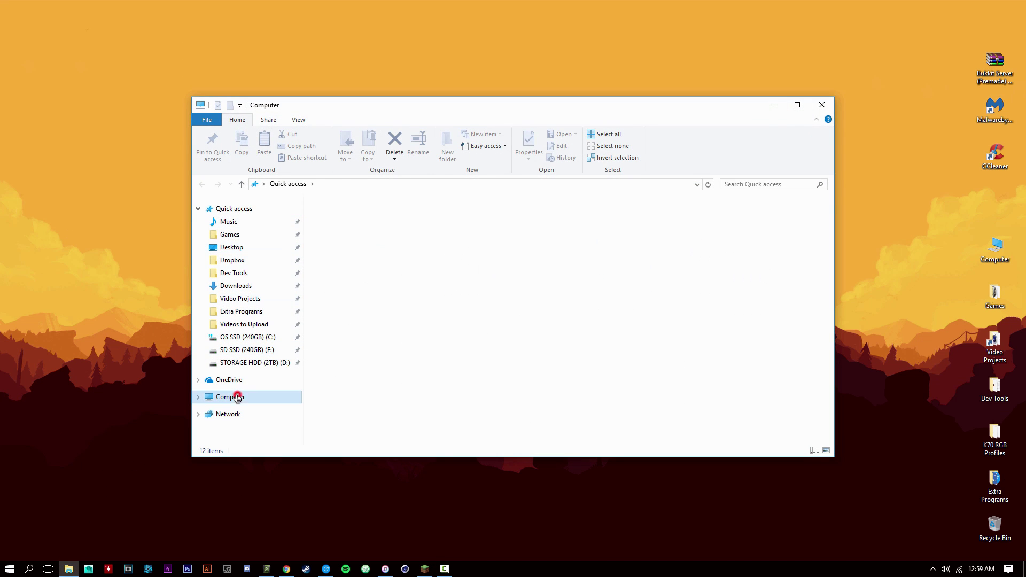
{"action": "left_click", "coordinate": [442, 145]}
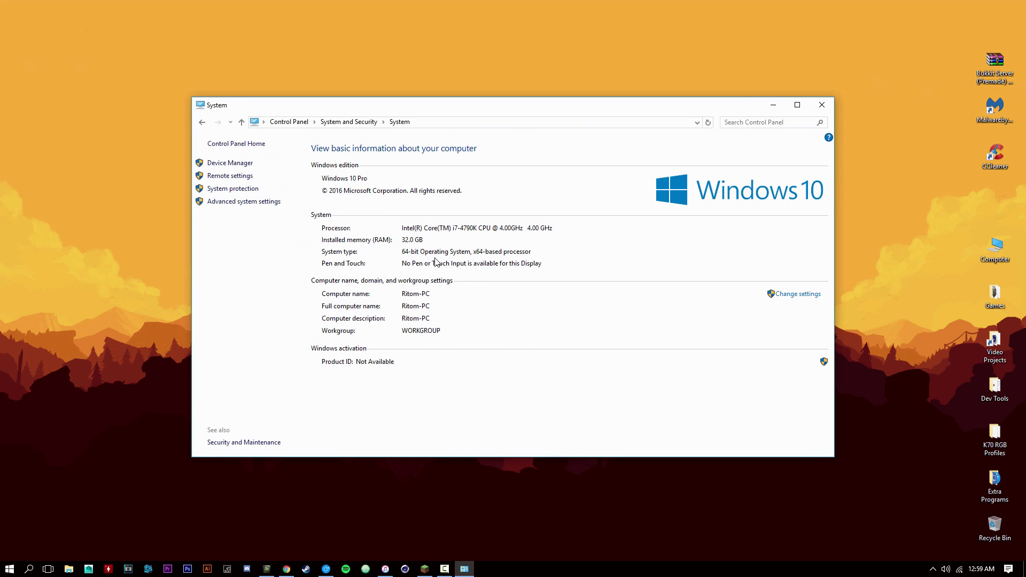
- Close System properties and save the Forge 1.12 configuration
{"action": "left_click", "coordinate": [826, 104]}
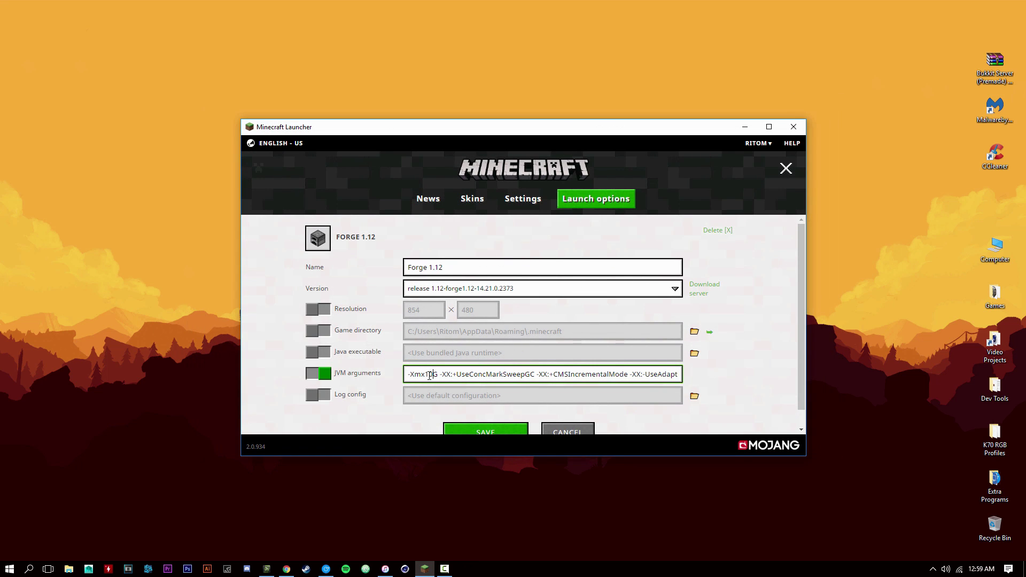
{"action": "scroll", "coordinate": [470, 361], "scroll_direction": "down", "scroll_amount": 1}
{"action": "scroll", "coordinate": [516, 362], "scroll_direction": "up", "scroll_amount": 1}
{"action": "left_click", "coordinate": [433, 372]}
{"action": "scroll", "coordinate": [450, 376], "scroll_direction": "down", "scroll_amount": 1}
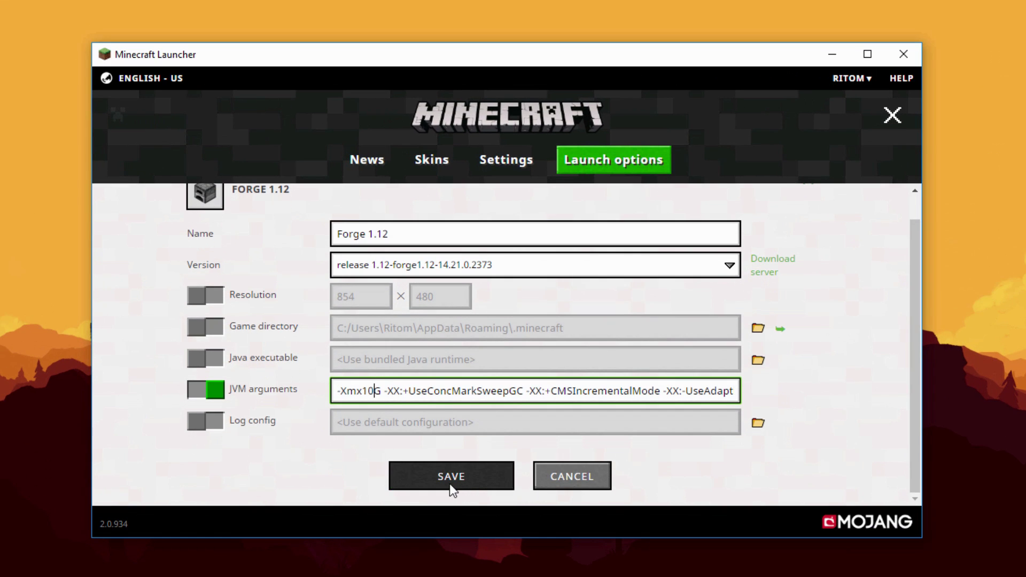
{"action": "left_click", "coordinate": [451, 481]}
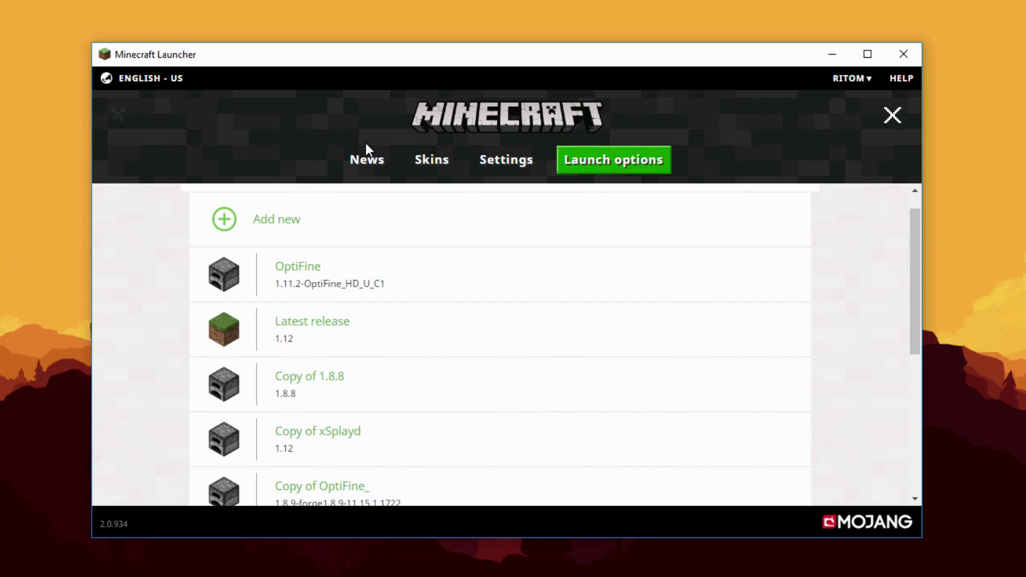
- Select the Forge 1.12 profile from the News tab's PLAY menu and play it
{"action": "left_click", "coordinate": [368, 169]}
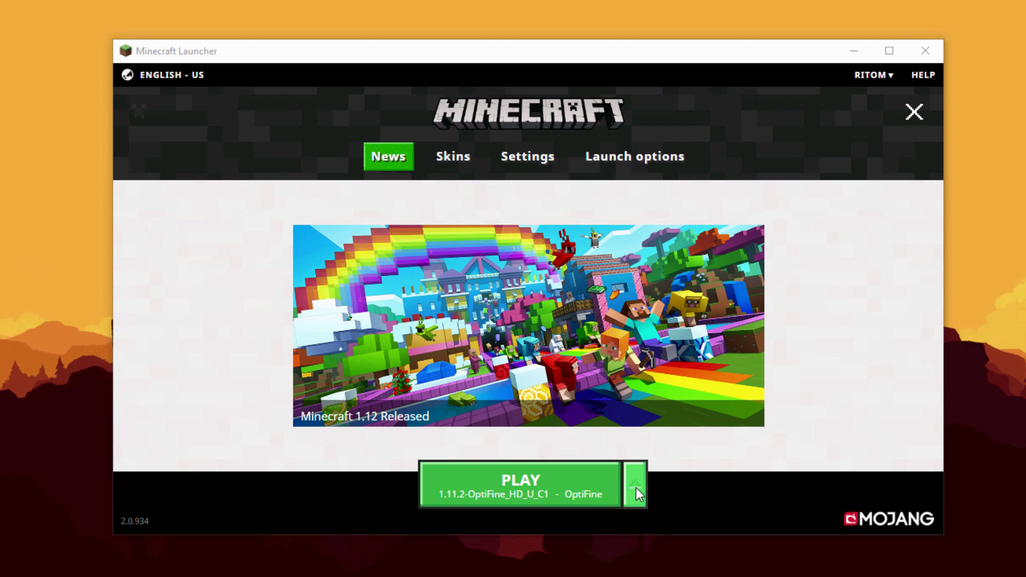
{"action": "left_click", "coordinate": [635, 485]}
{"action": "left_click_drag", "start_coordinate": [654, 284], "coordinate": [643, 411]}
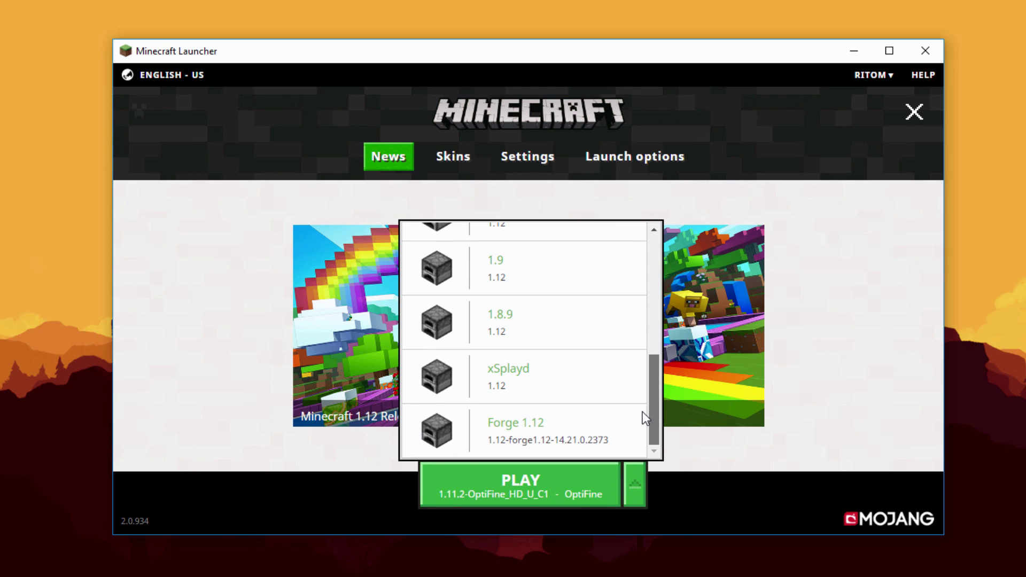
{"action": "left_click", "coordinate": [526, 437]}
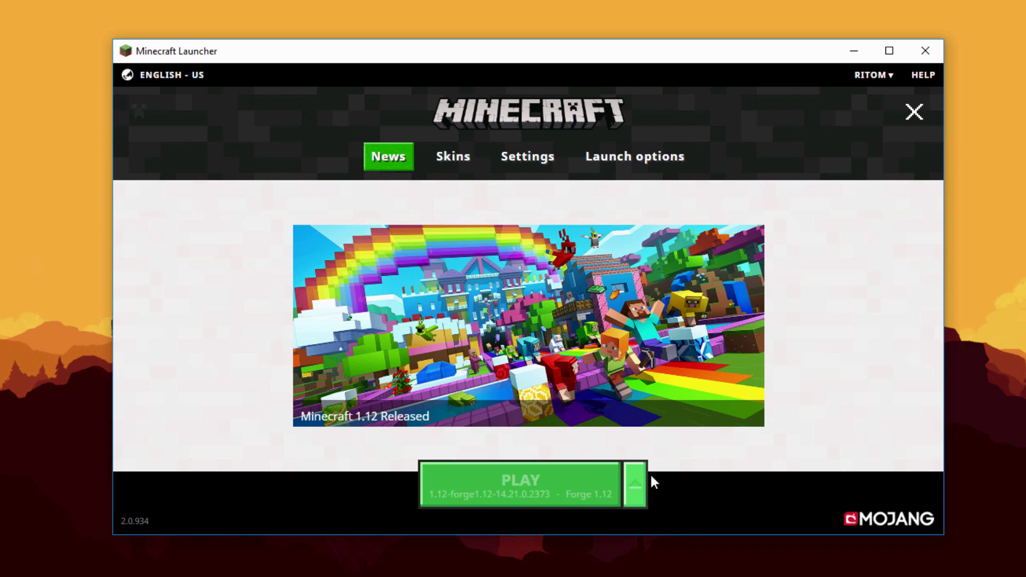
{"action": "left_click", "coordinate": [532, 482]}
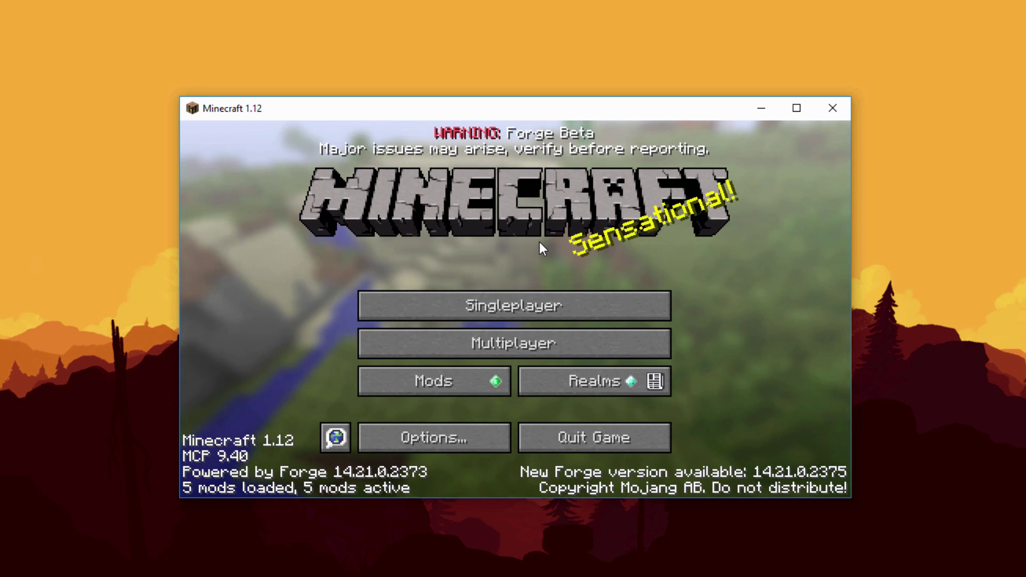
- Find Xaero's Minimap 1.13.1 in the Mods list, then return to the title screen
{"action": "left_click", "coordinate": [442, 382]}
{"action": "left_click_drag", "start_coordinate": [376, 246], "coordinate": [380, 333]}
{"action": "left_click", "coordinate": [227, 318]}
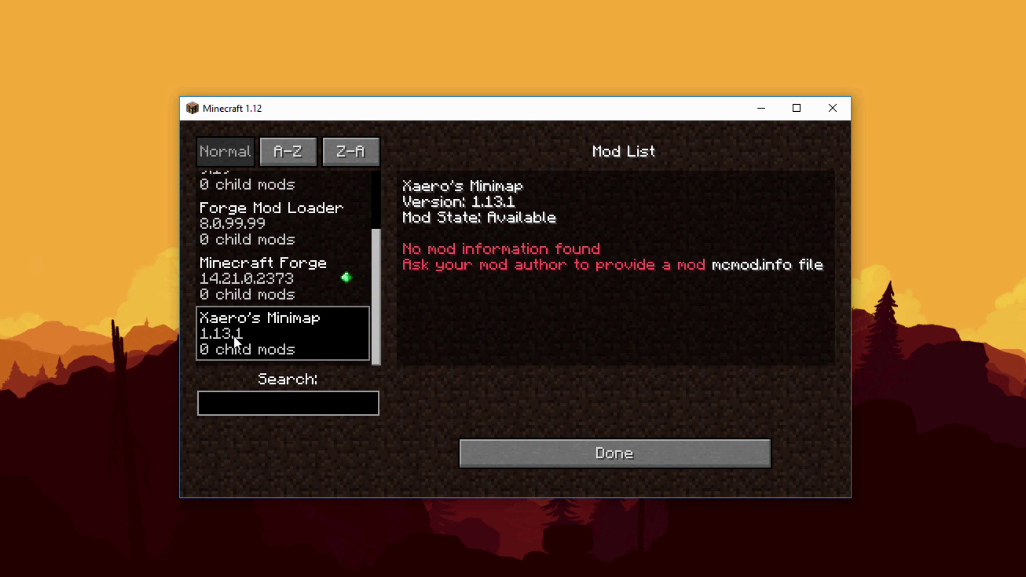
{"action": "left_click", "coordinate": [577, 451]}
- Load 'New World' from the Singleplayer list
{"action": "left_click", "coordinate": [501, 306]}
{"action": "left_click", "coordinate": [444, 204]}
{"action": "left_click", "coordinate": [381, 421]}
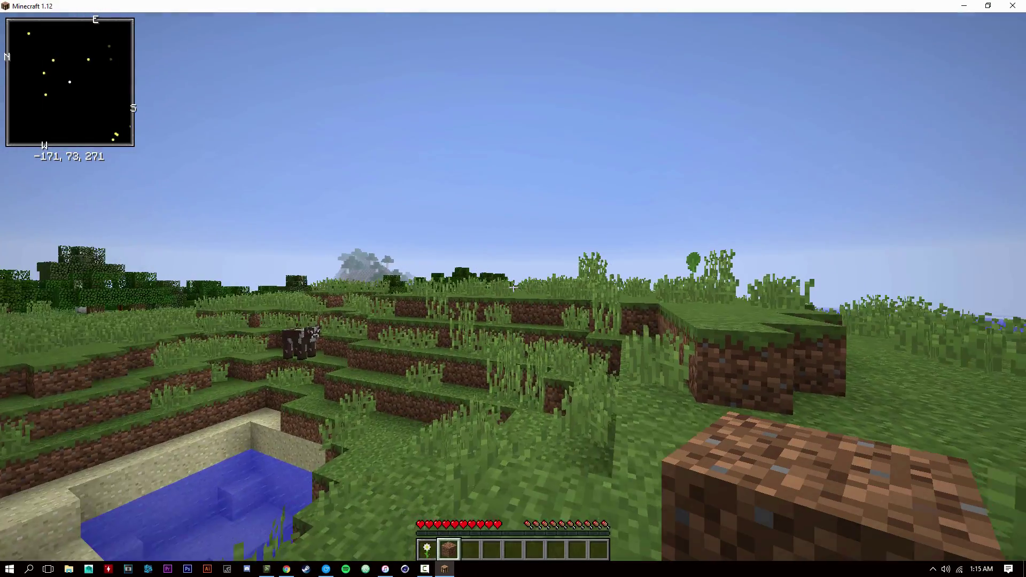
- Walk through the grassy plains, toggling the F3 debug overlay on and off
{"action": "key", "text": "w"}
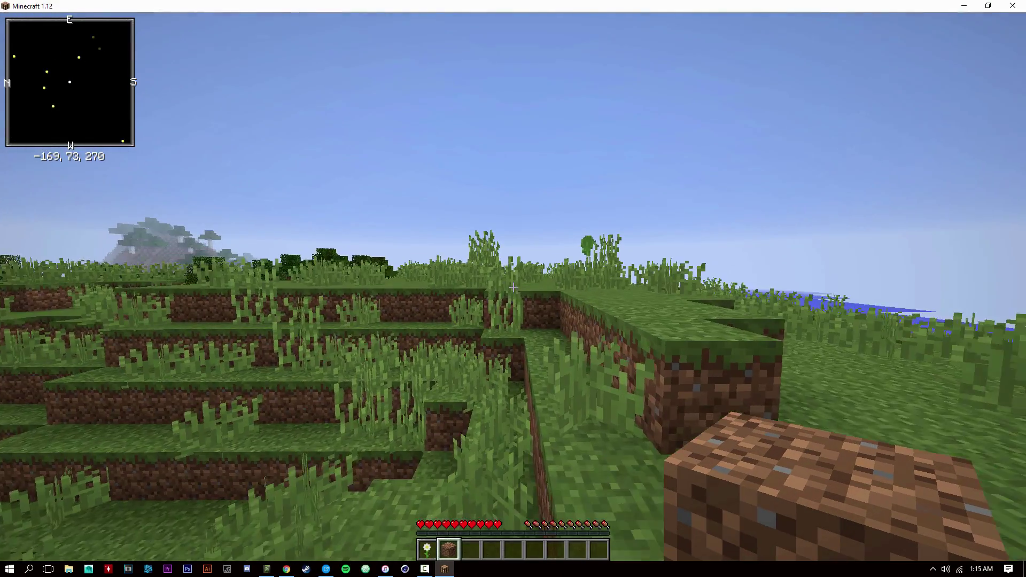
{"action": "key", "text": "w"}
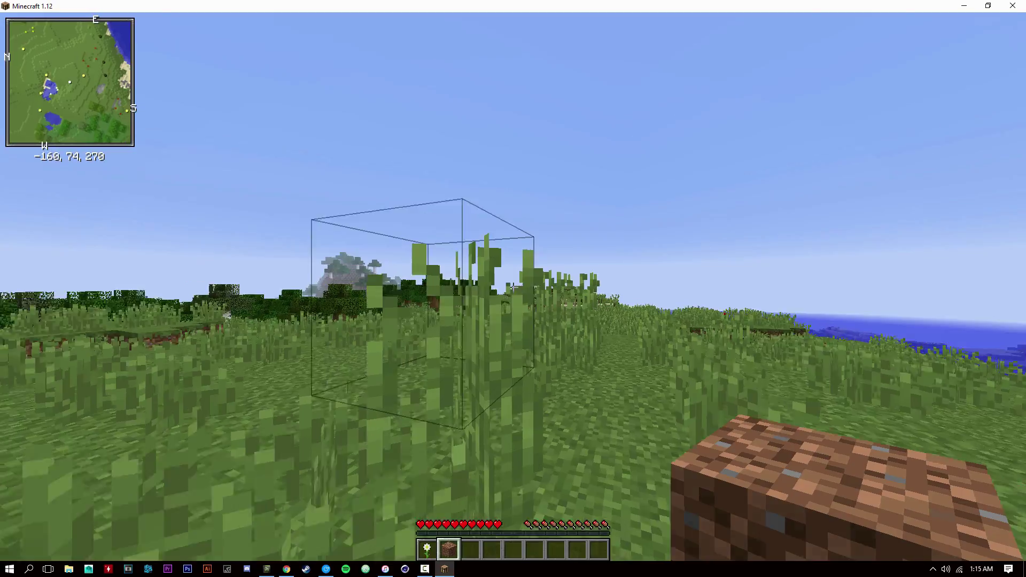
{"action": "key", "text": "w"}
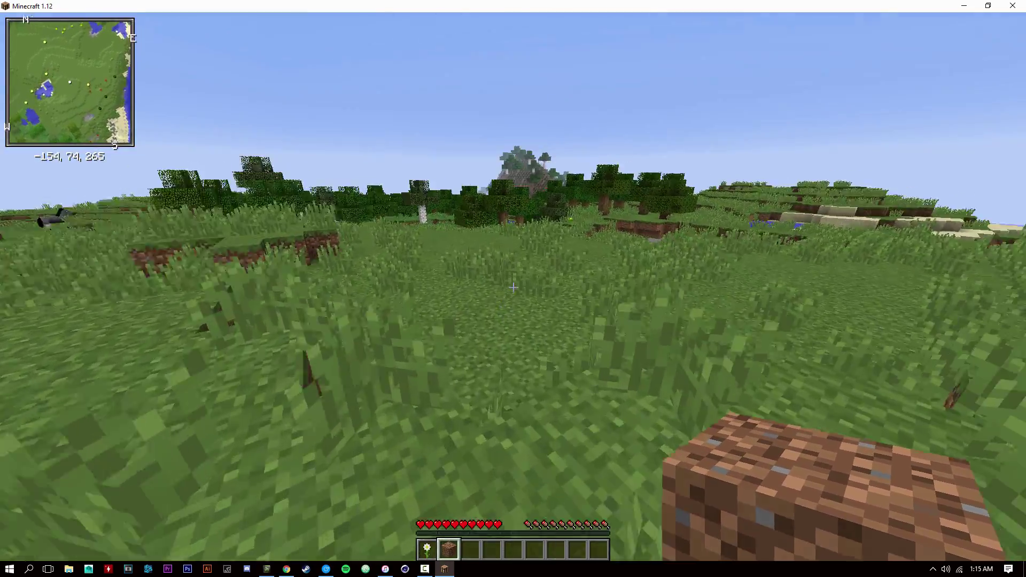
{"action": "key", "text": "w"}
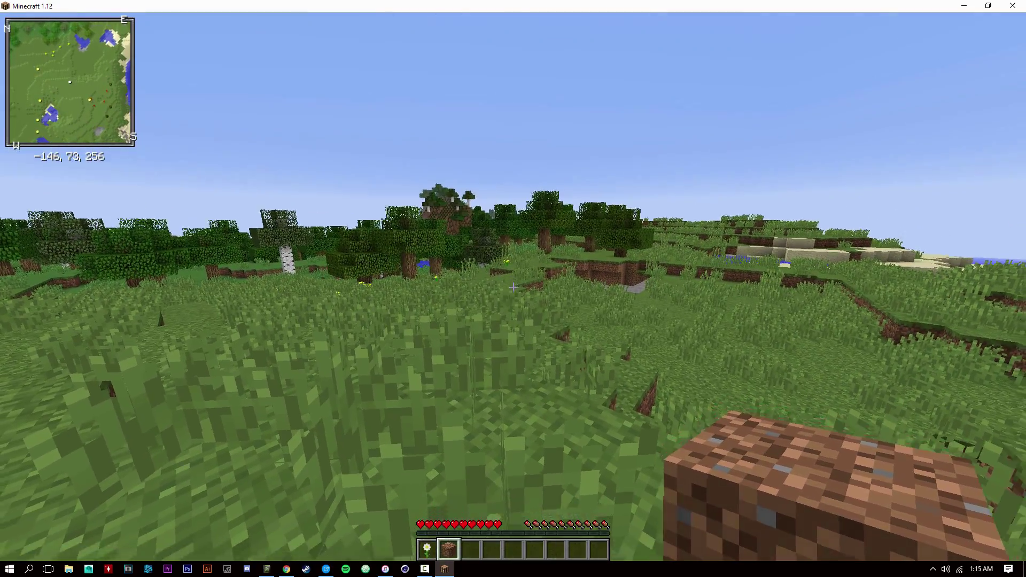
{"action": "key", "text": "F3"}
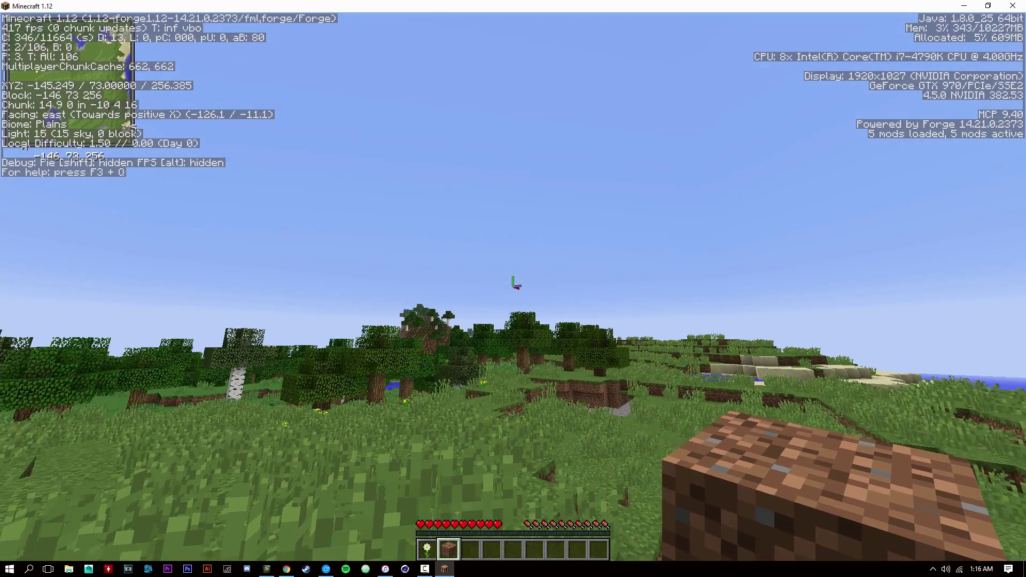
{"action": "key", "text": "F3"}
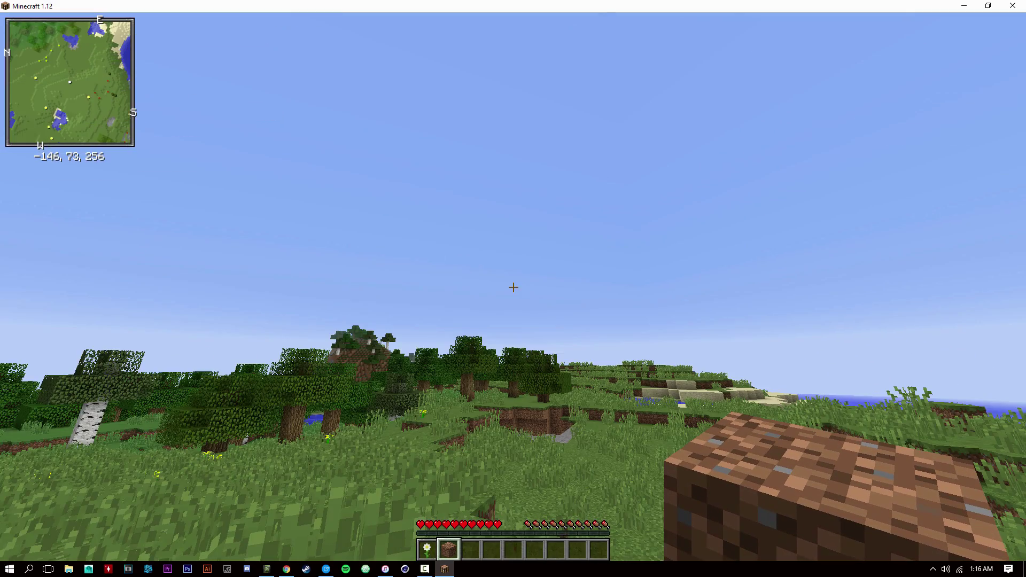
{"action": "key", "text": "w"}
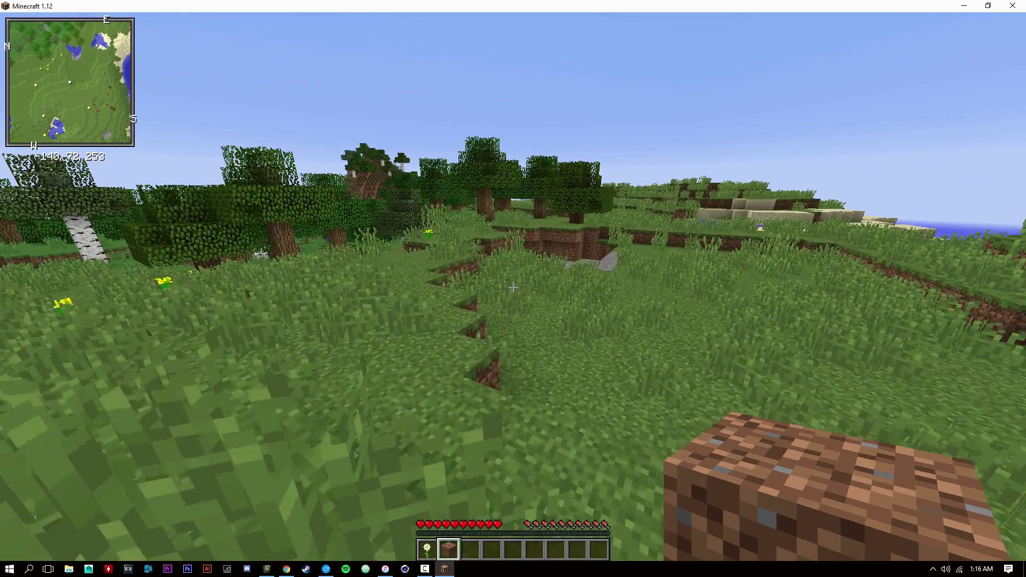